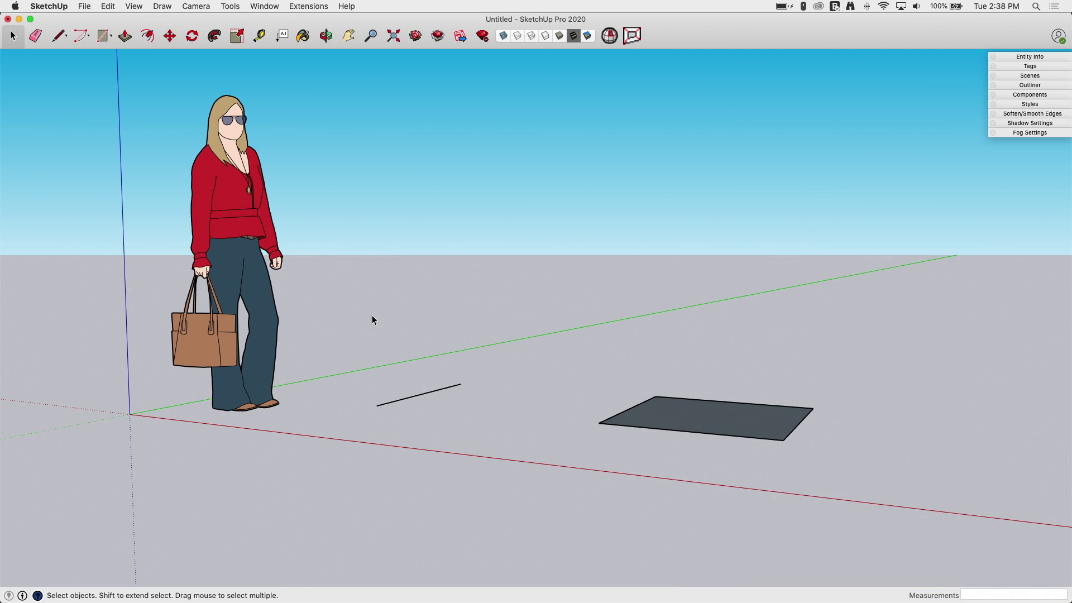
Orbit the view to look down on the short line and flat rectangle from above.
middle_click_drag(402, 226, 401, 356)
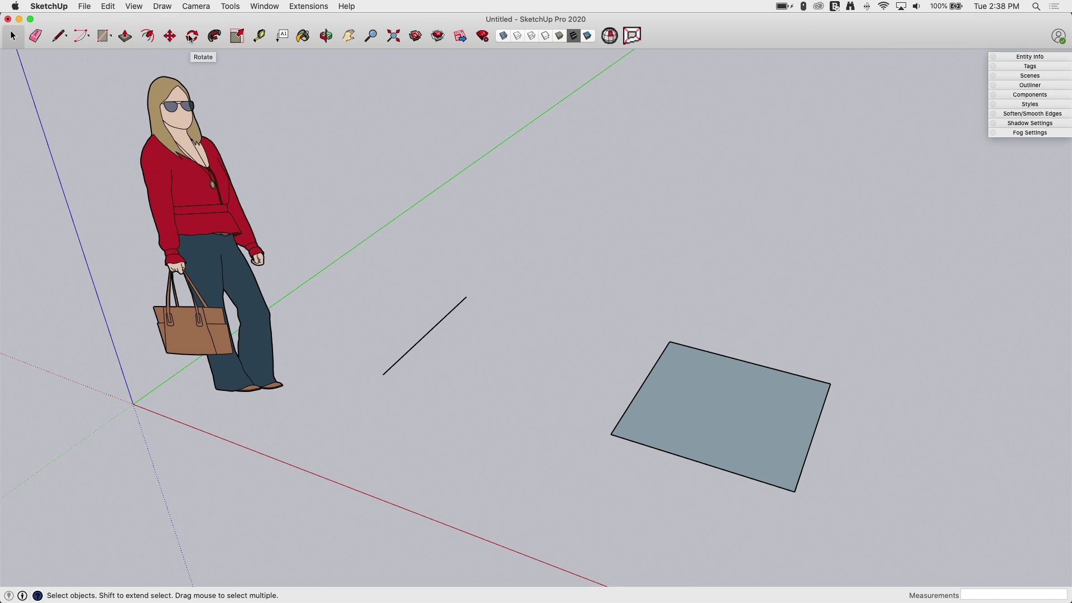
Show the Large Tool Set palette via View > Tool Palettes.
left_click(134, 6)
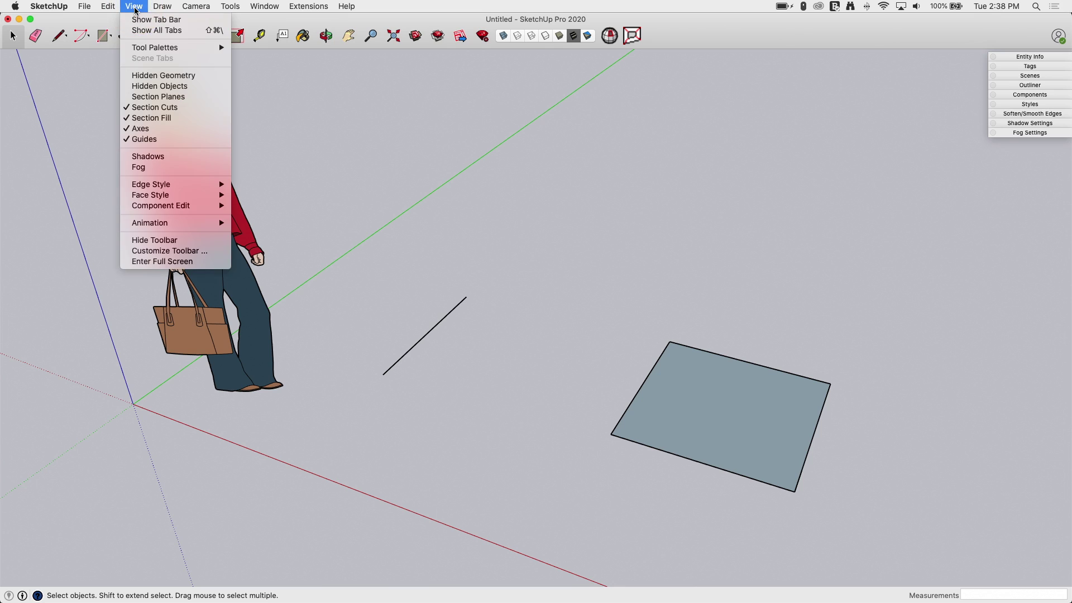
mouse_move(123, 51)
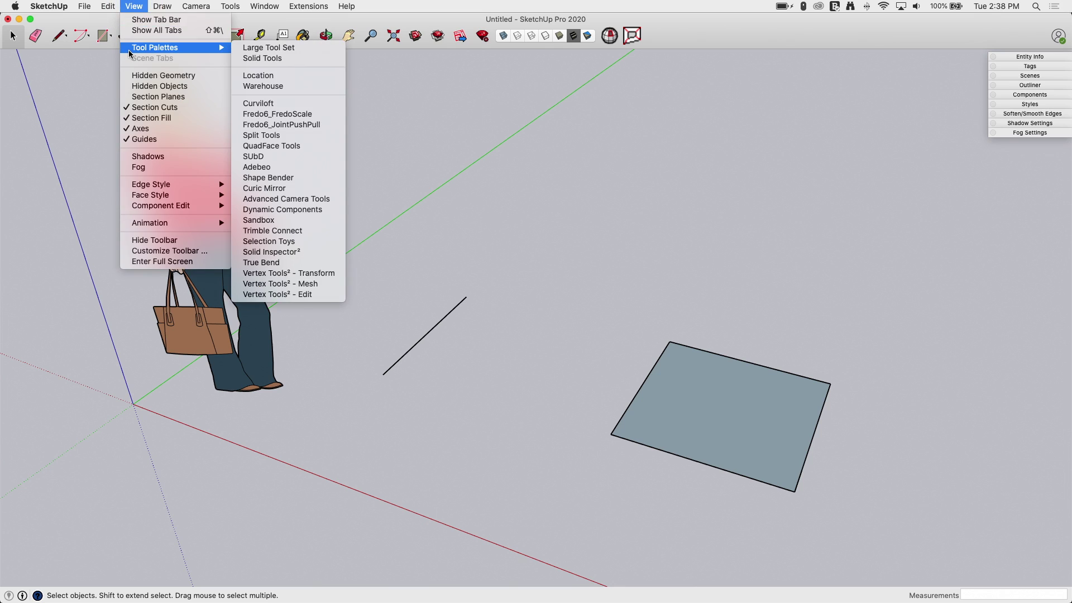
left_click(255, 49)
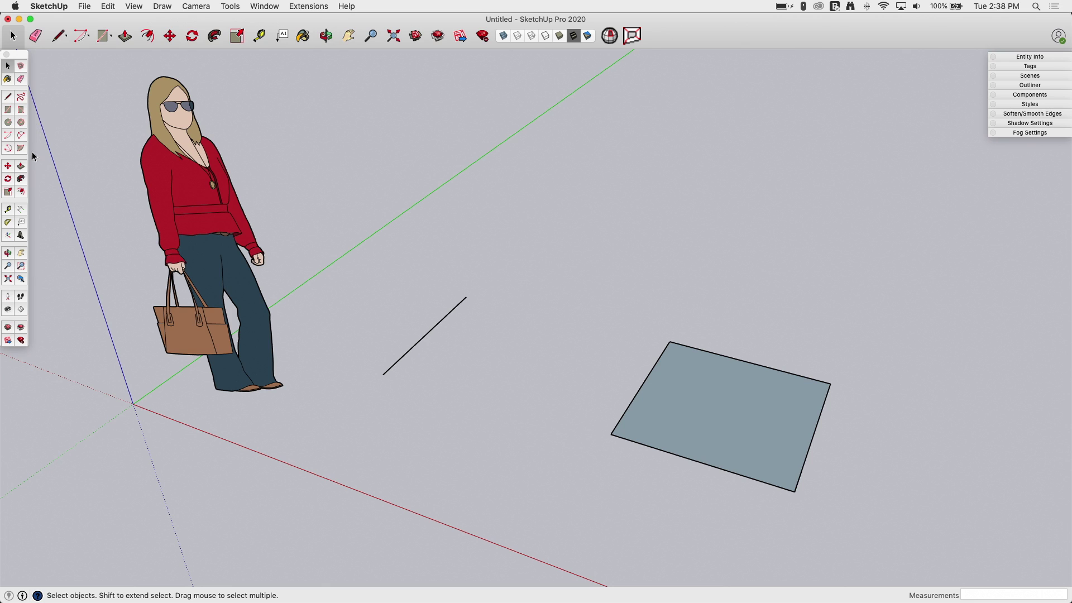
Try the Rotate tool, then use Space for Select and Q for Rotate.
left_click(11, 179)
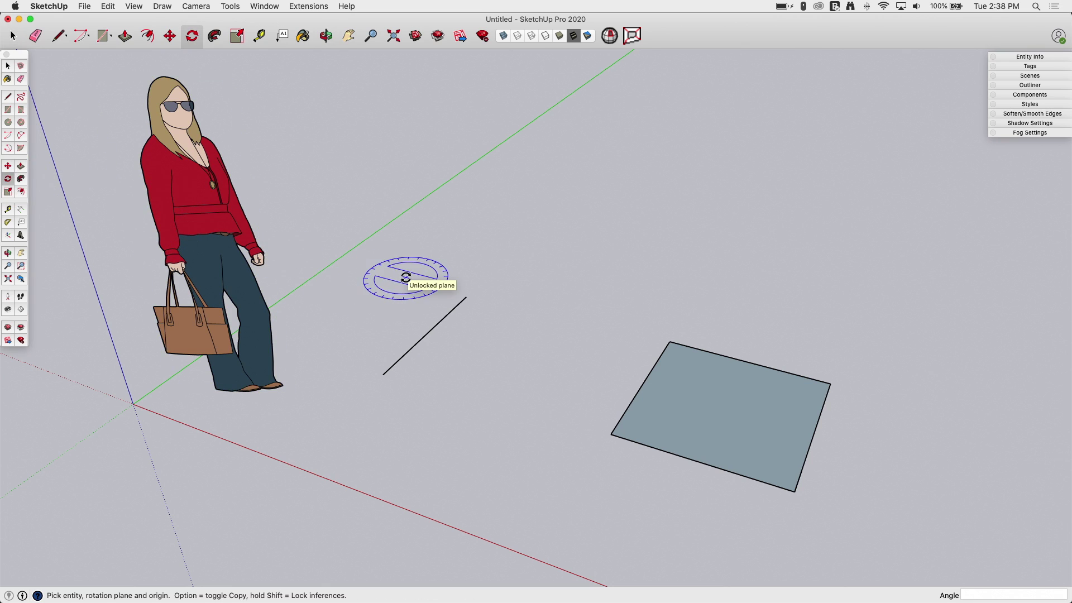
key("space")
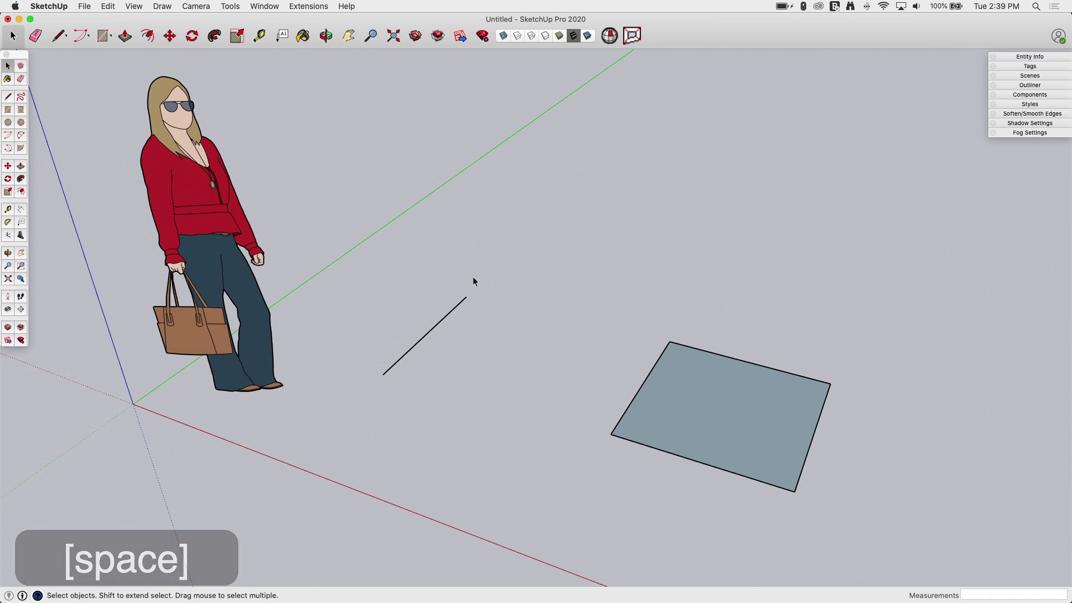
key("q")
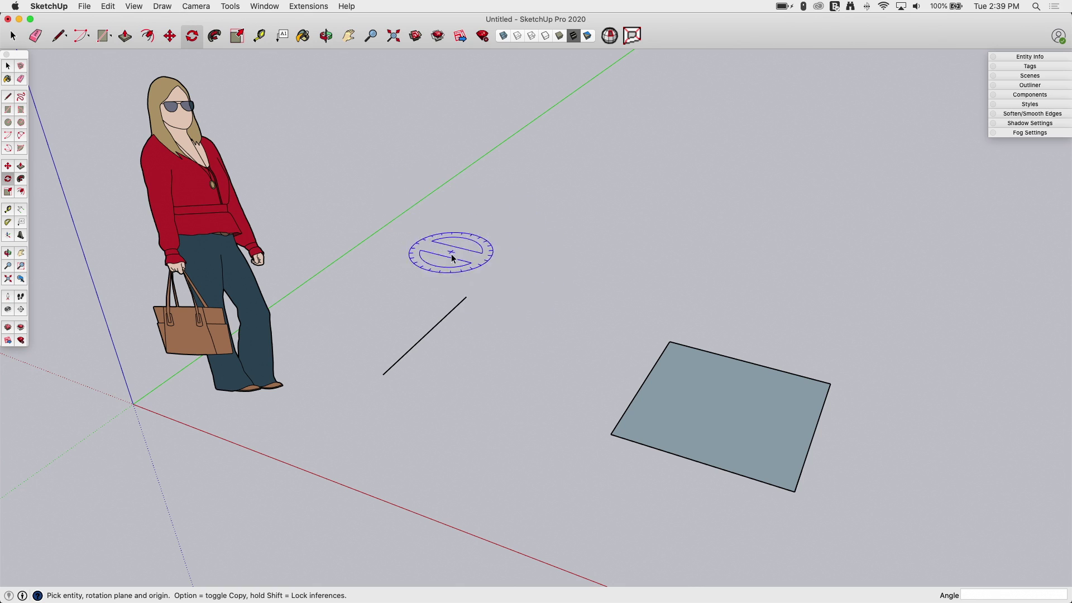
left_click(12, 38)
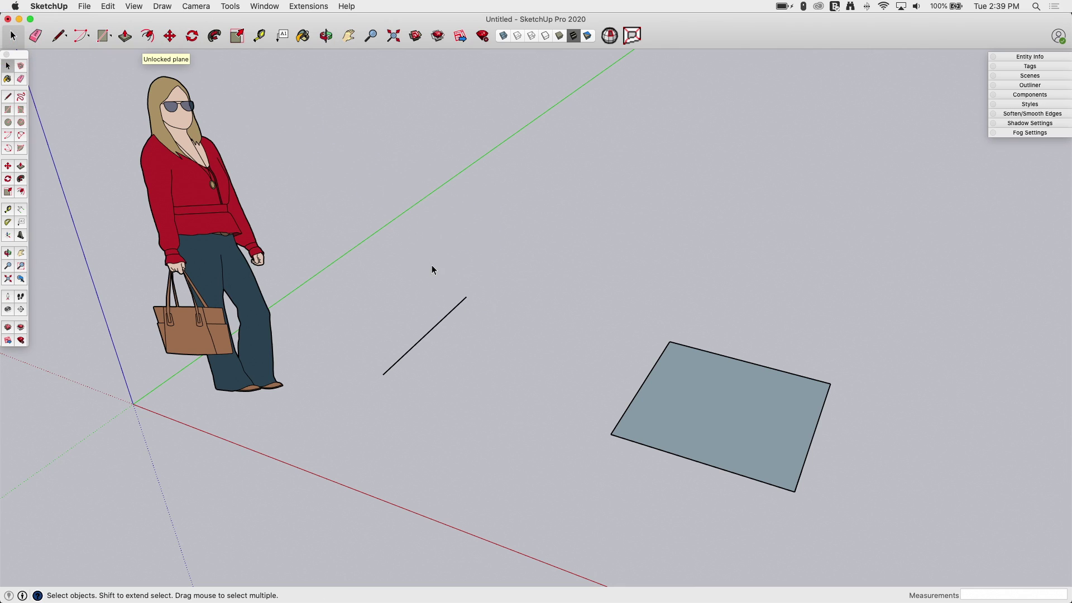
left_click(435, 333)
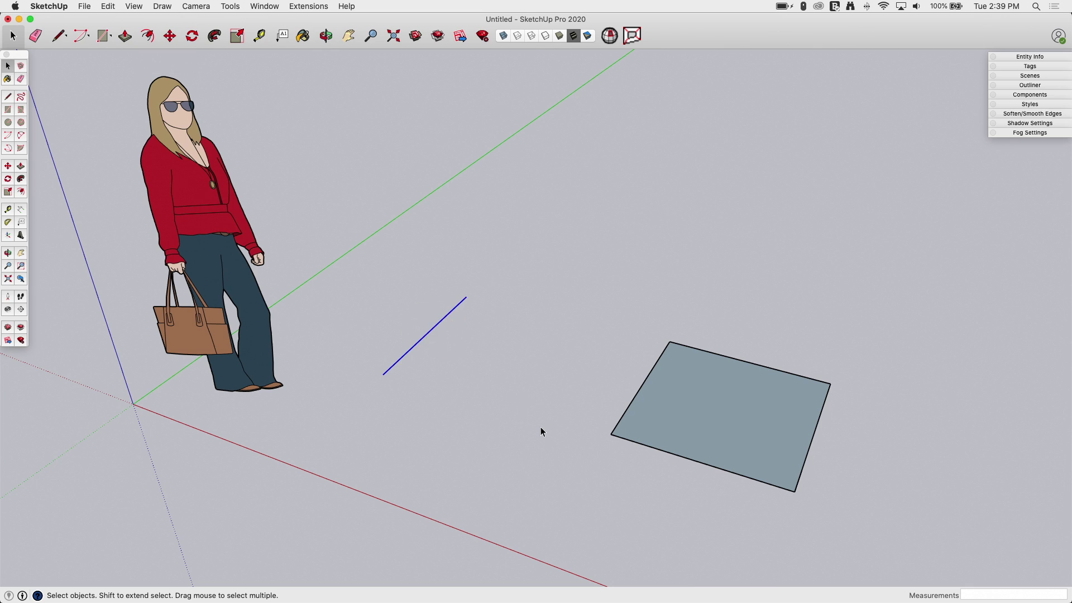
left_click(191, 37)
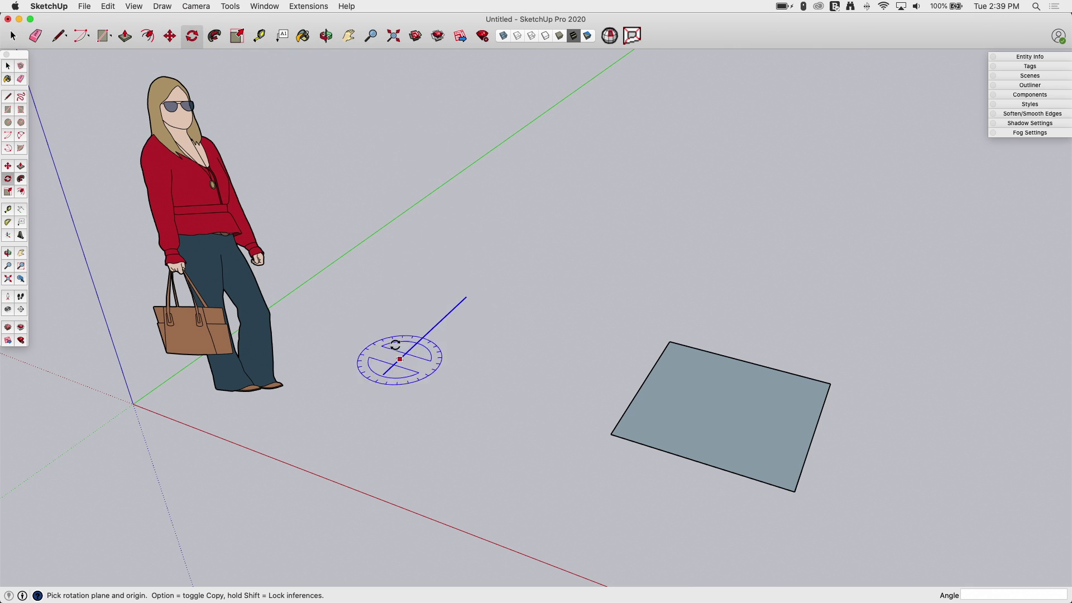
left_click(12, 38)
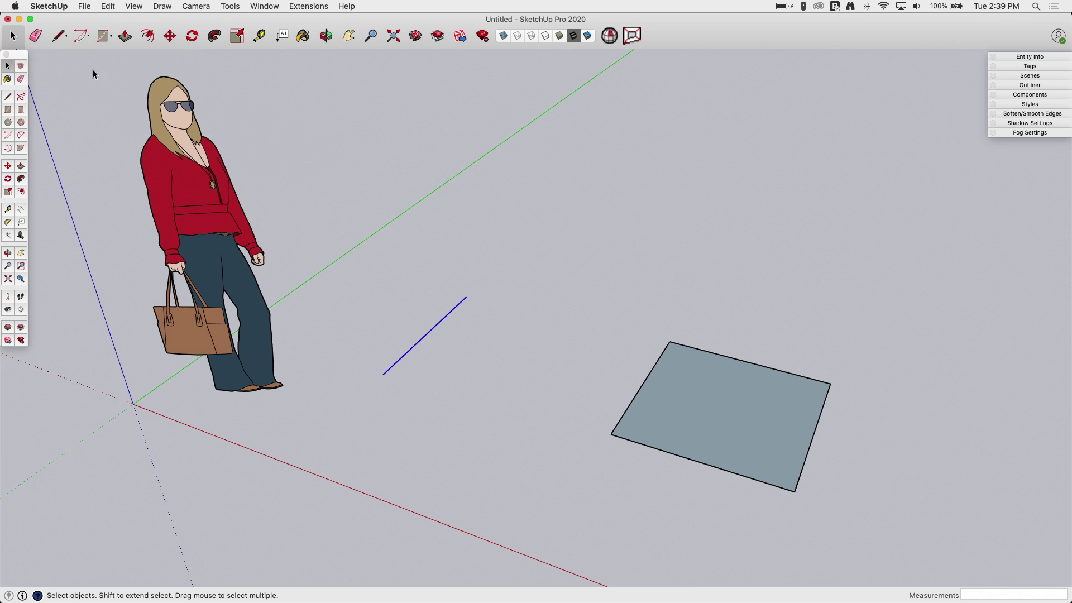
left_click(444, 189)
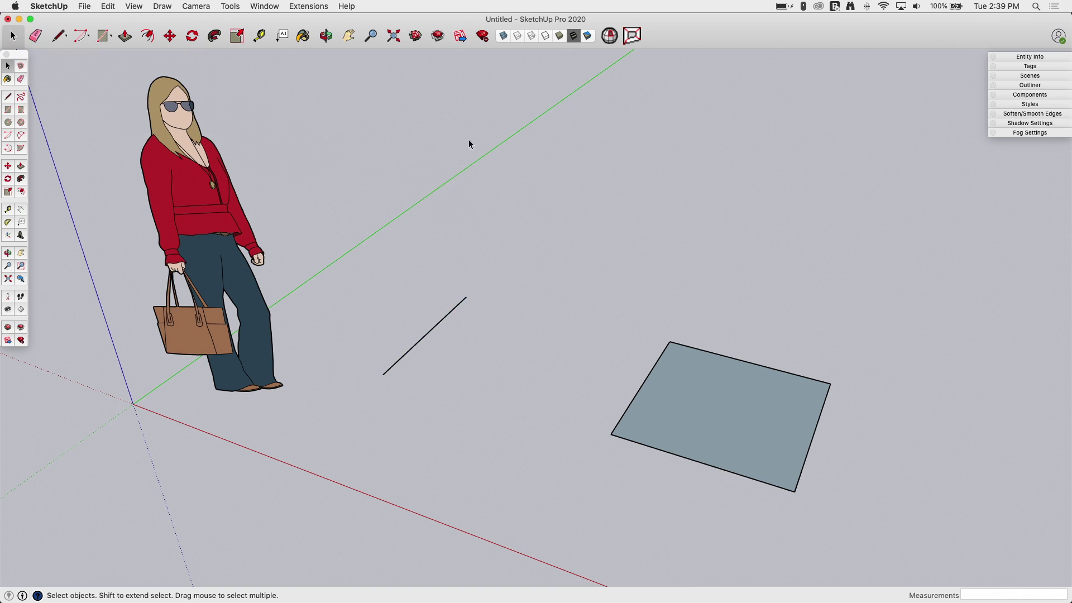
left_click(191, 41)
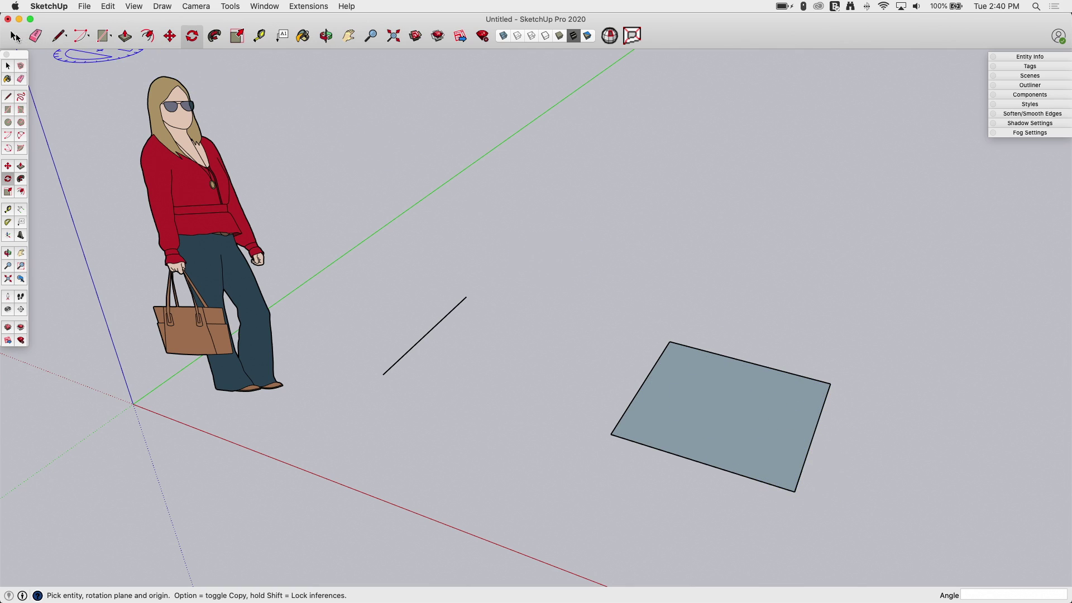
left_click(14, 37)
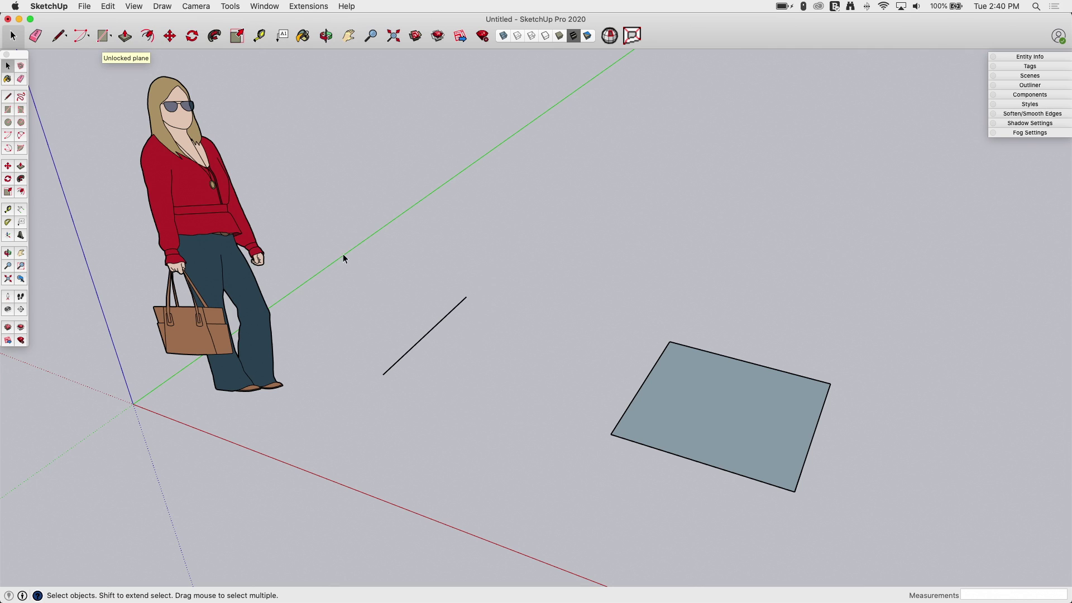
left_click_drag(322, 243, 525, 437)
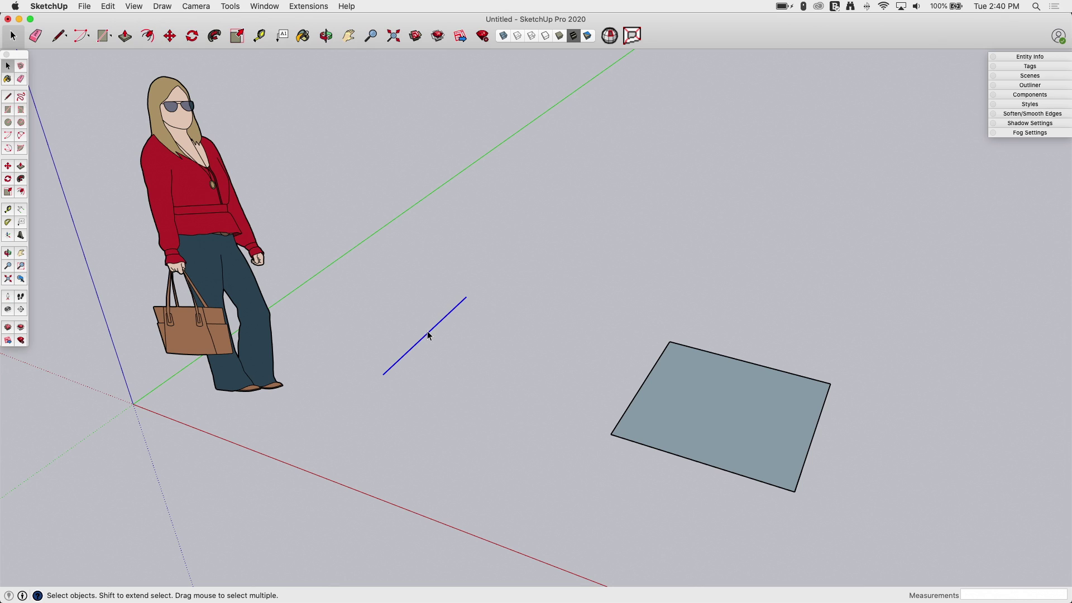
left_click(194, 38)
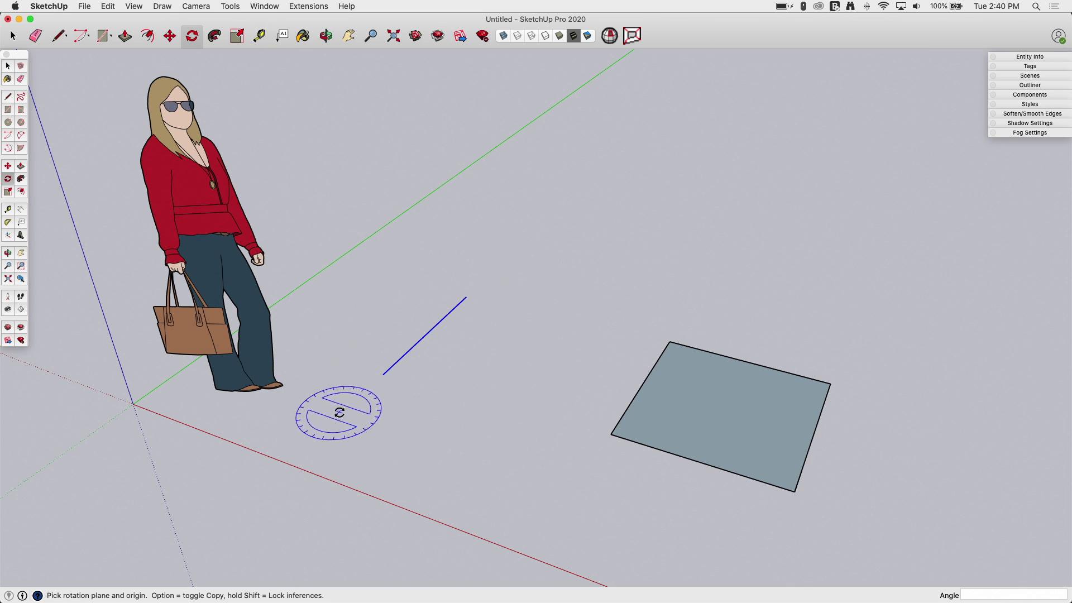
left_click(382, 375)
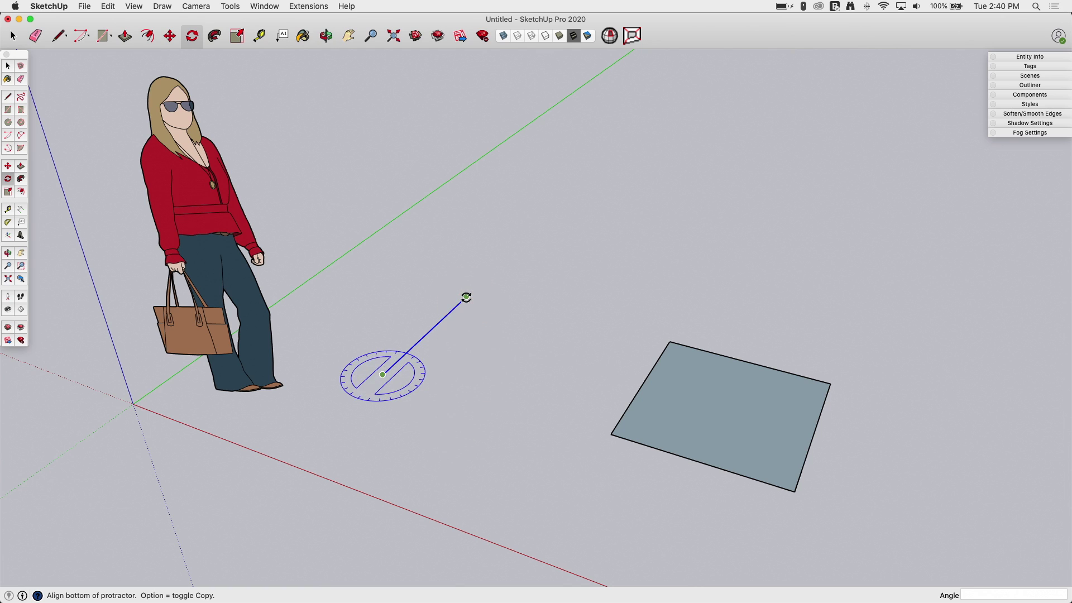
left_click(467, 297)
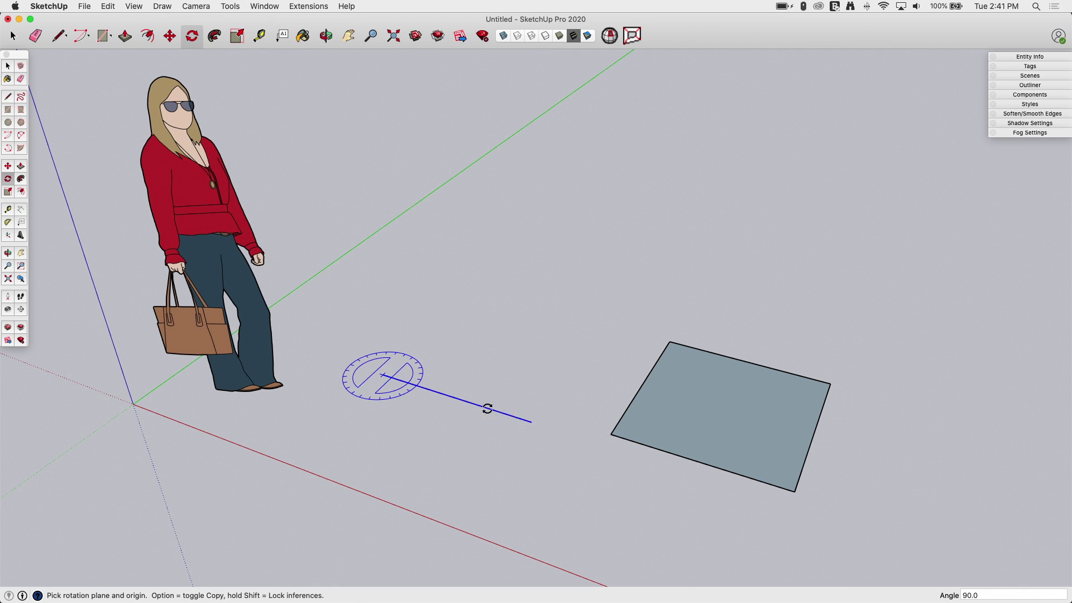
left_click(488, 408)
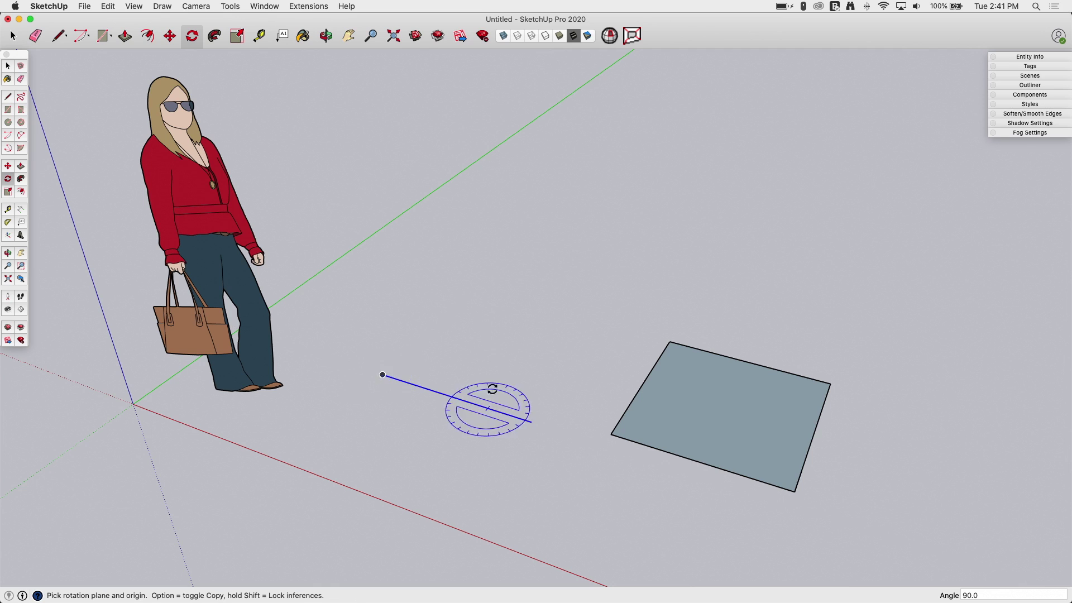
left_click(383, 375)
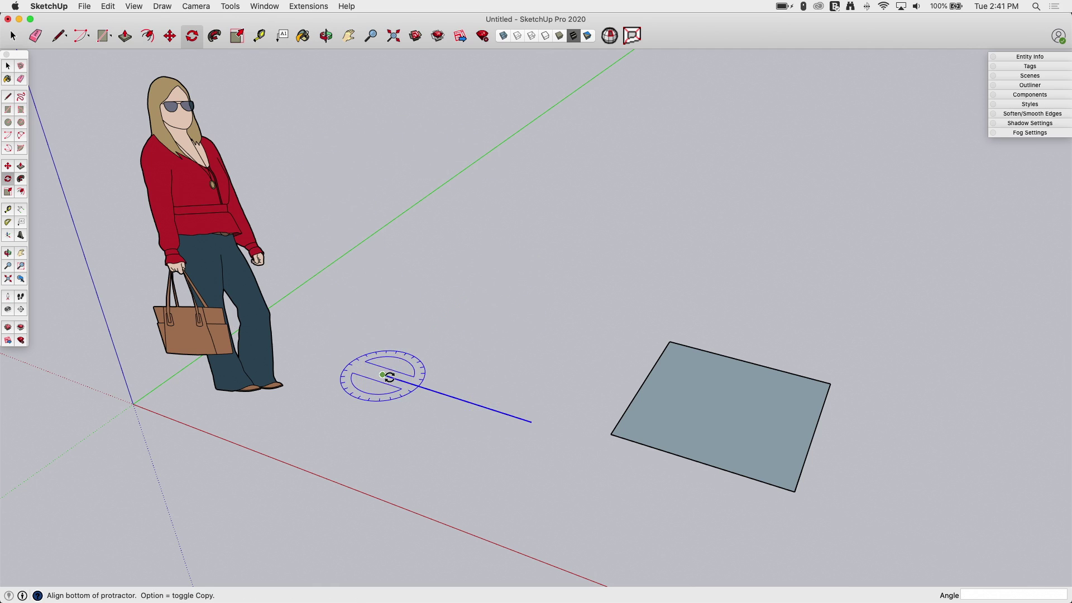
left_click(527, 420)
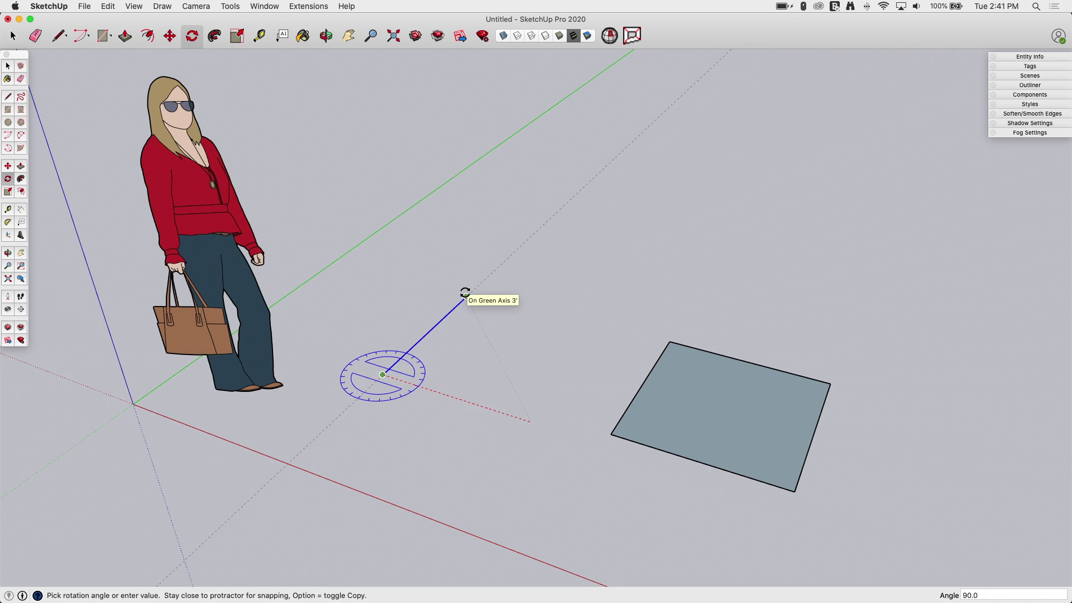
left_click(467, 294)
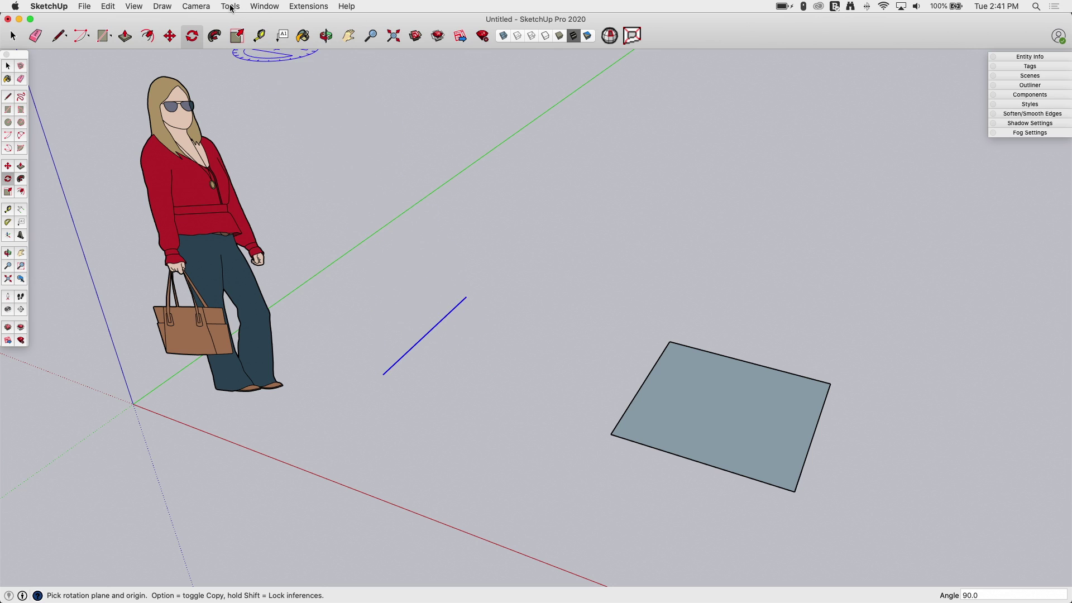
Check the angle snapping in Model Info Units and keep it at 15°.
left_click(262, 6)
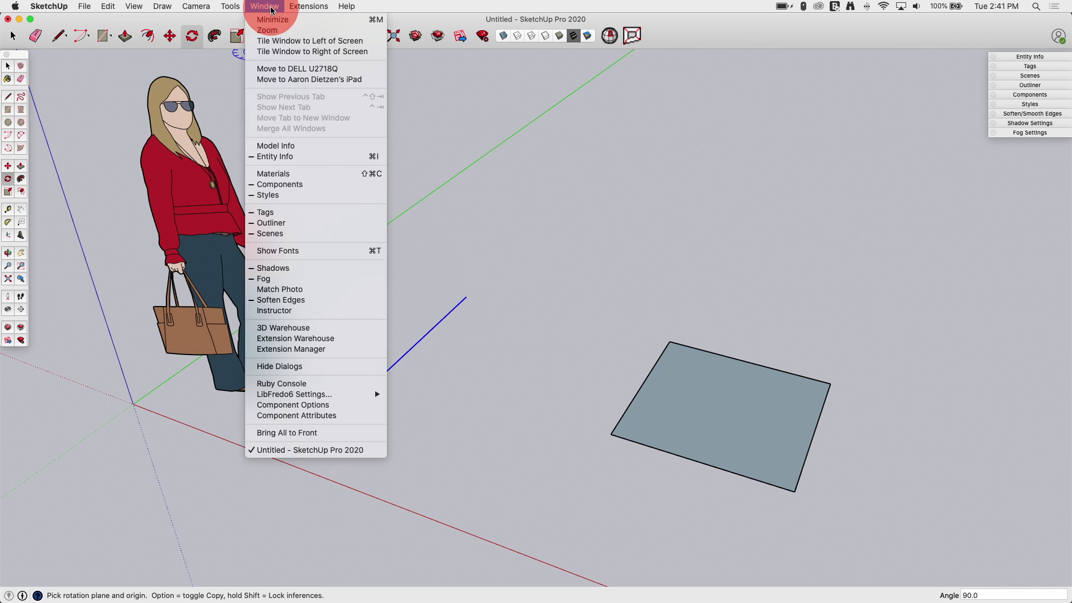
left_click(309, 146)
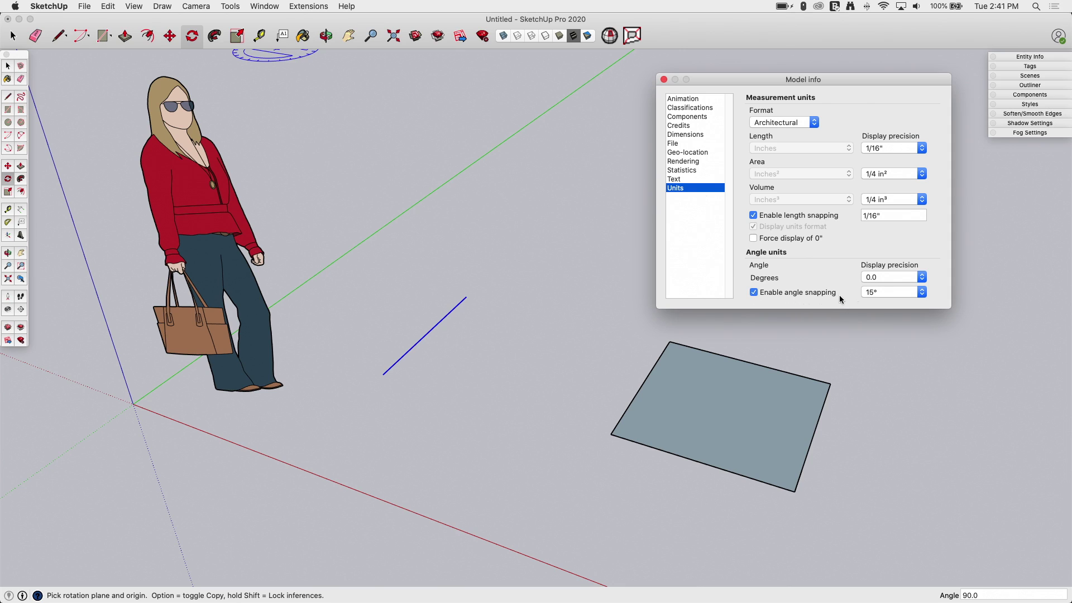
left_click(883, 292)
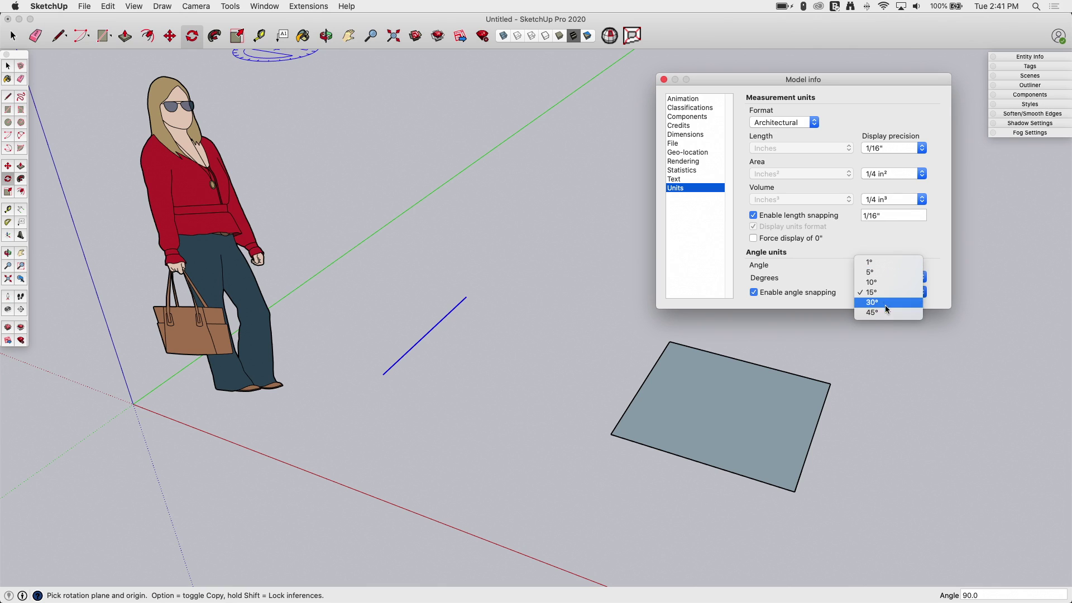
left_click(444, 16)
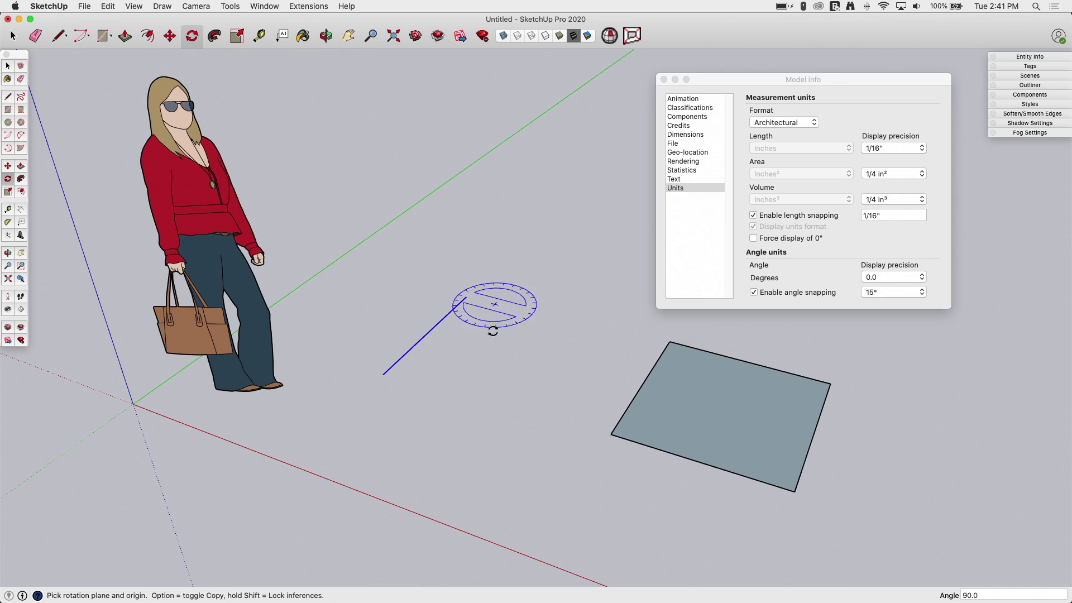
left_click(664, 80)
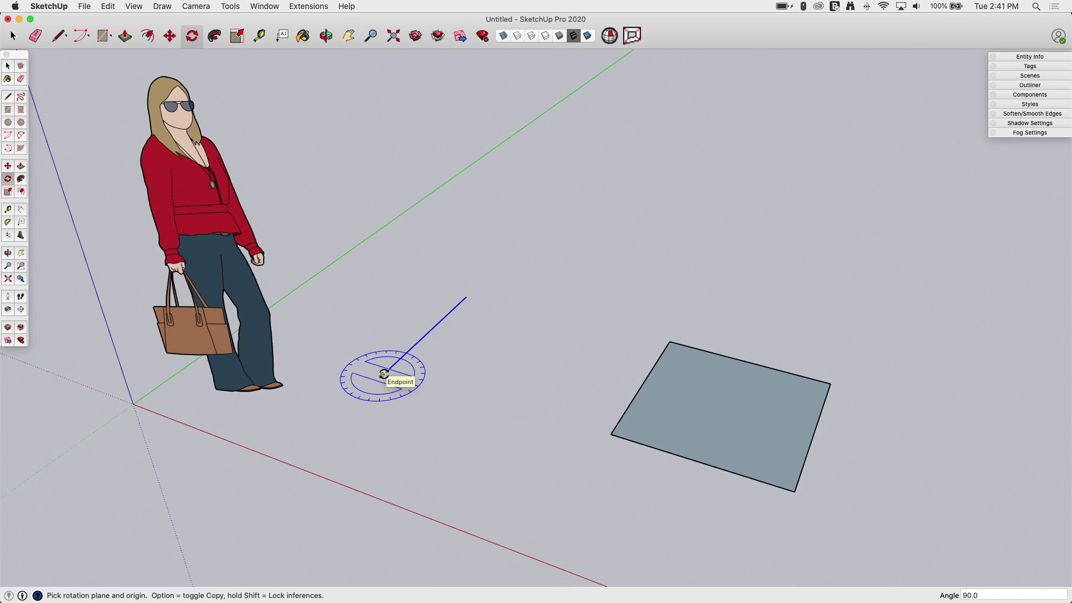
Rotate the short line 22.5° about its endpoint by typing the angle.
left_click(383, 374)
left_click(465, 296)
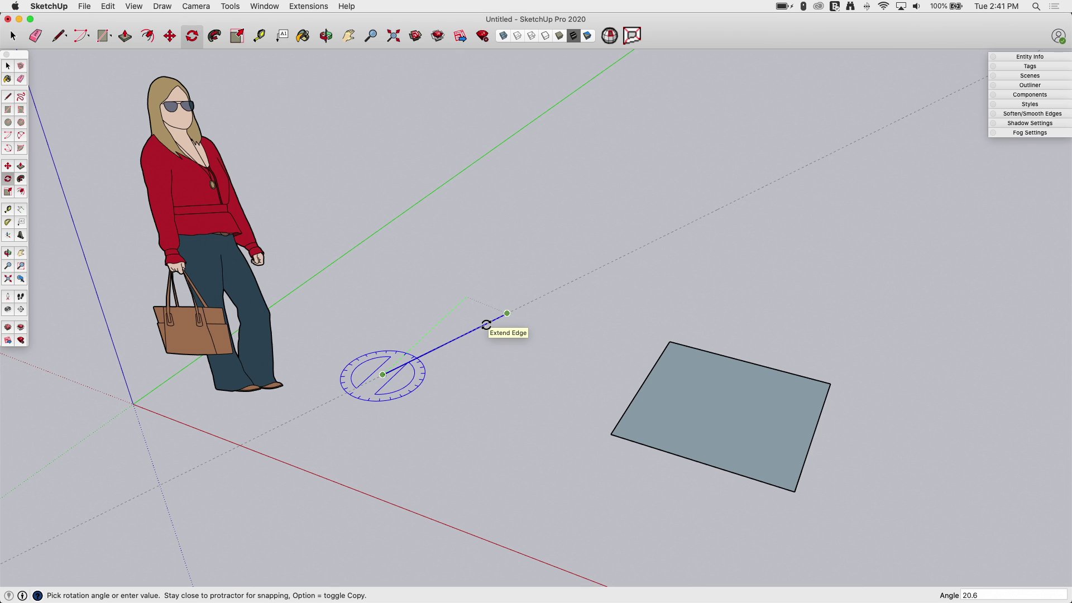
type("22")
key("Return")
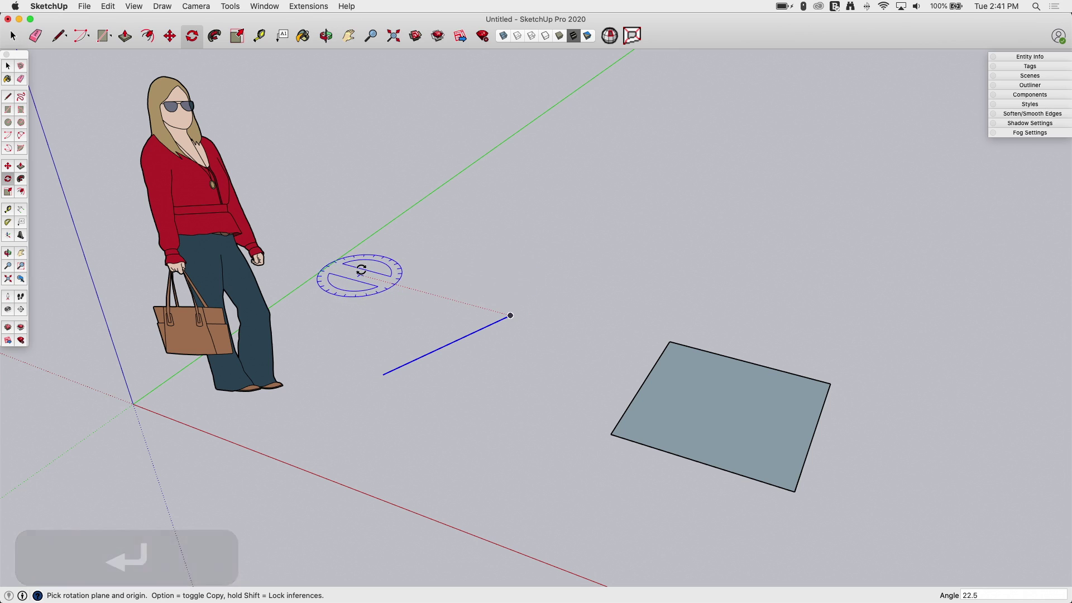
Select the square face and its edges and turn it 90° flat on the ground.
left_click(11, 38)
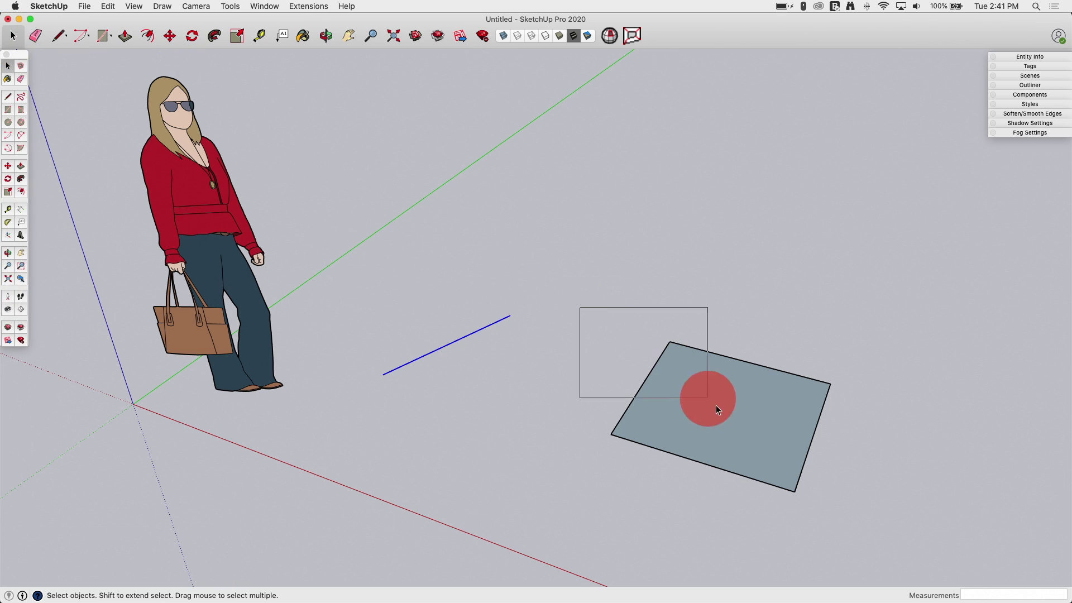
left_click_drag(829, 512, 866, 532)
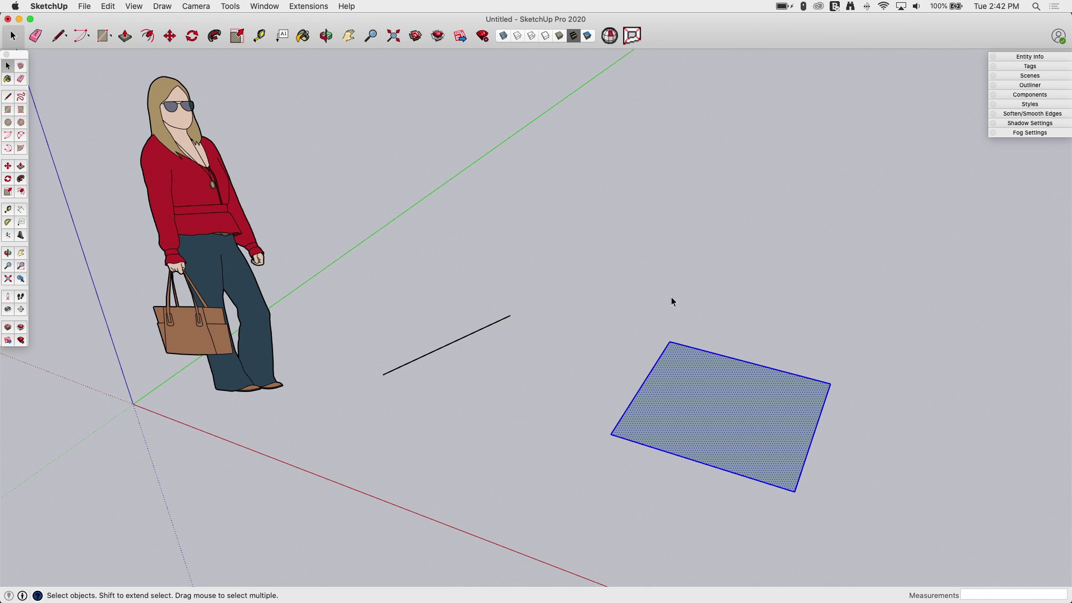
middle_click_drag(672, 301, 671, 324)
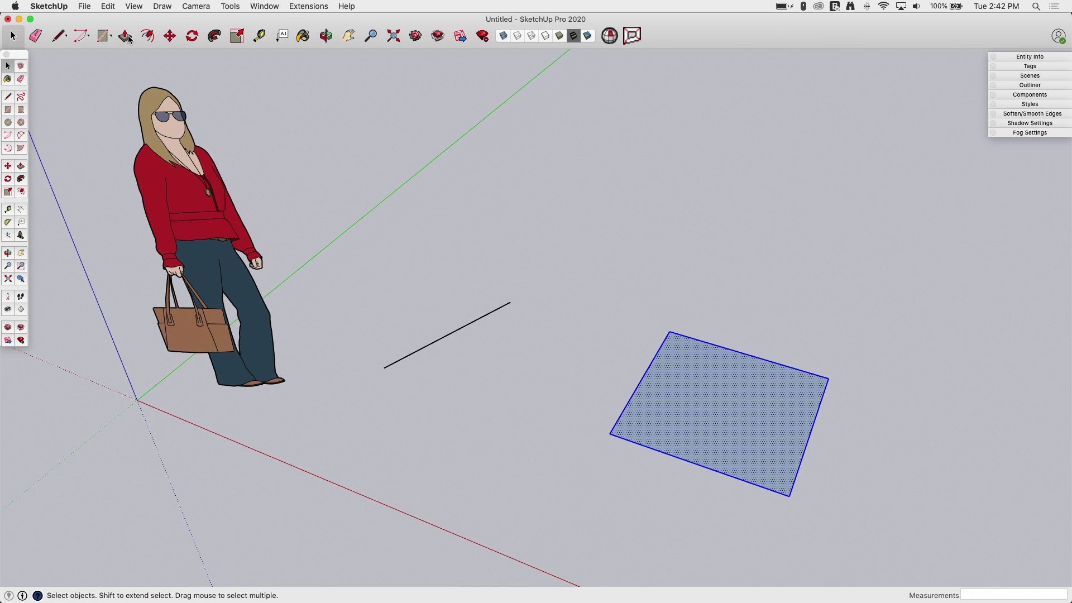
left_click(191, 37)
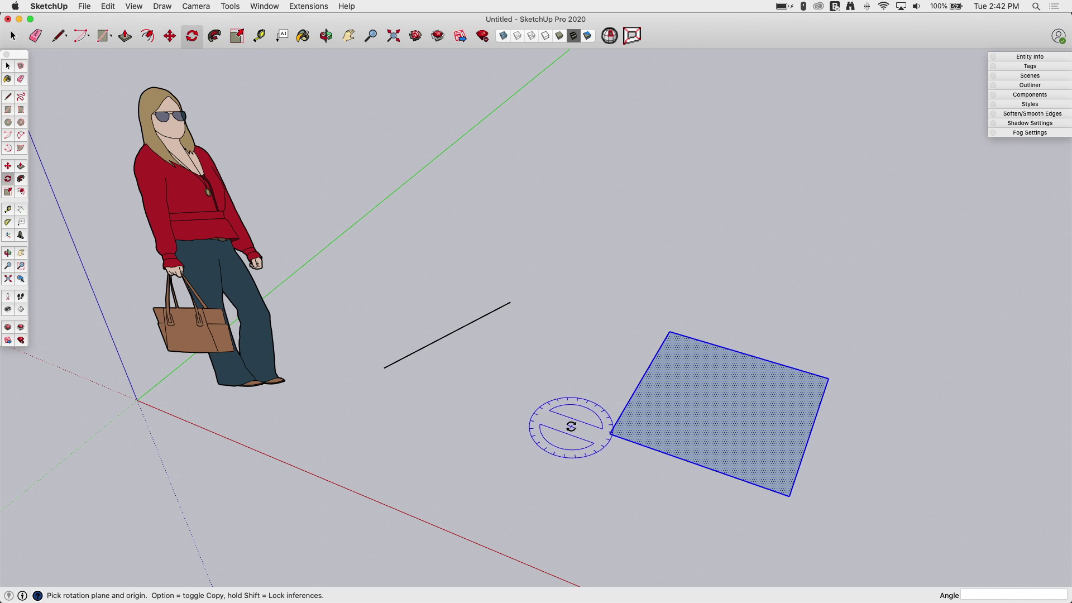
left_click(610, 434)
left_click(664, 338)
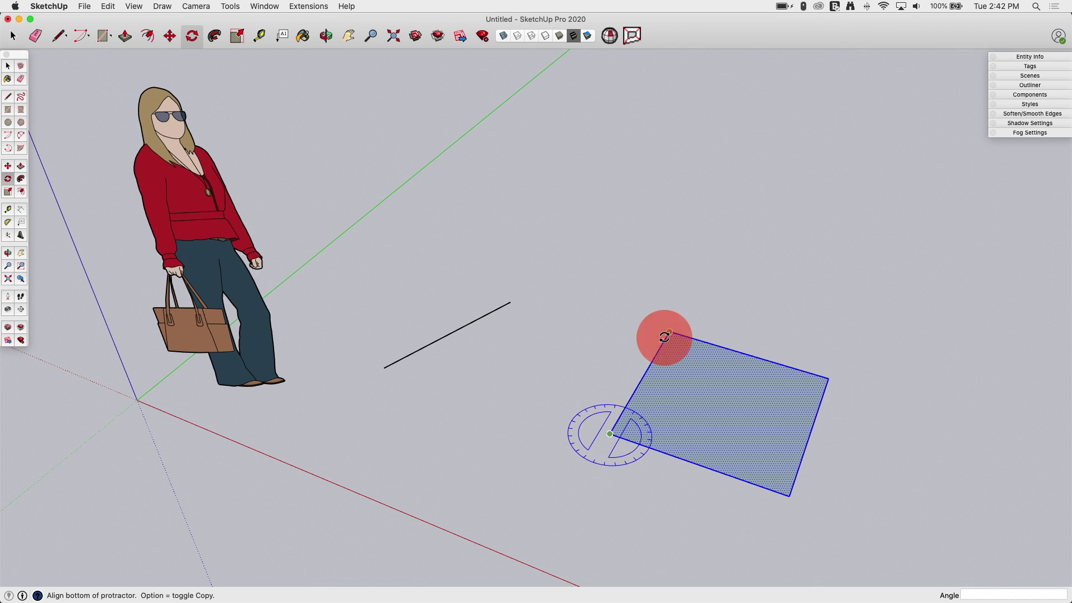
left_click(732, 474)
From eye level, rotate the face 90° to stand it upright along the red axis.
scroll(521, 239, "down", 1)
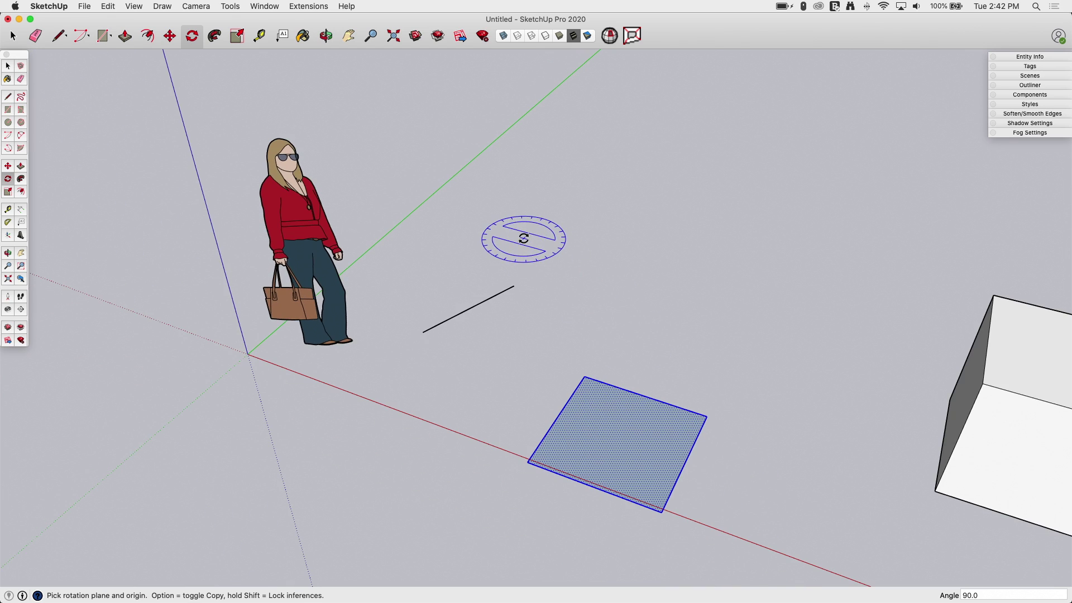
middle_click_drag(752, 525, 529, 289)
middle_click_drag(629, 555, 484, 406)
scroll(480, 391, "up", 3)
scroll(478, 385, "down", 2)
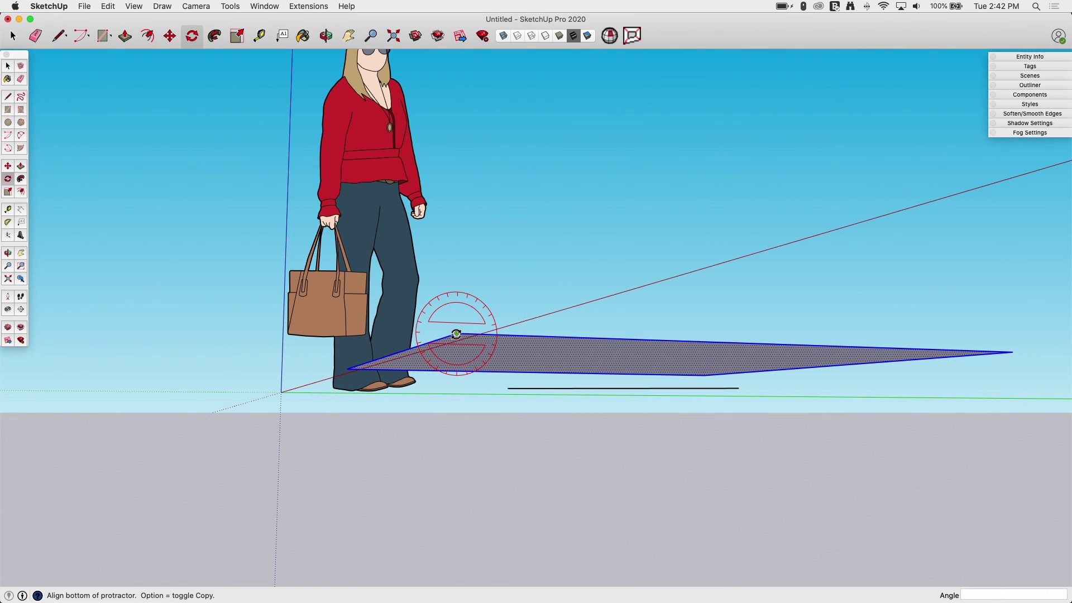
left_click(1009, 353)
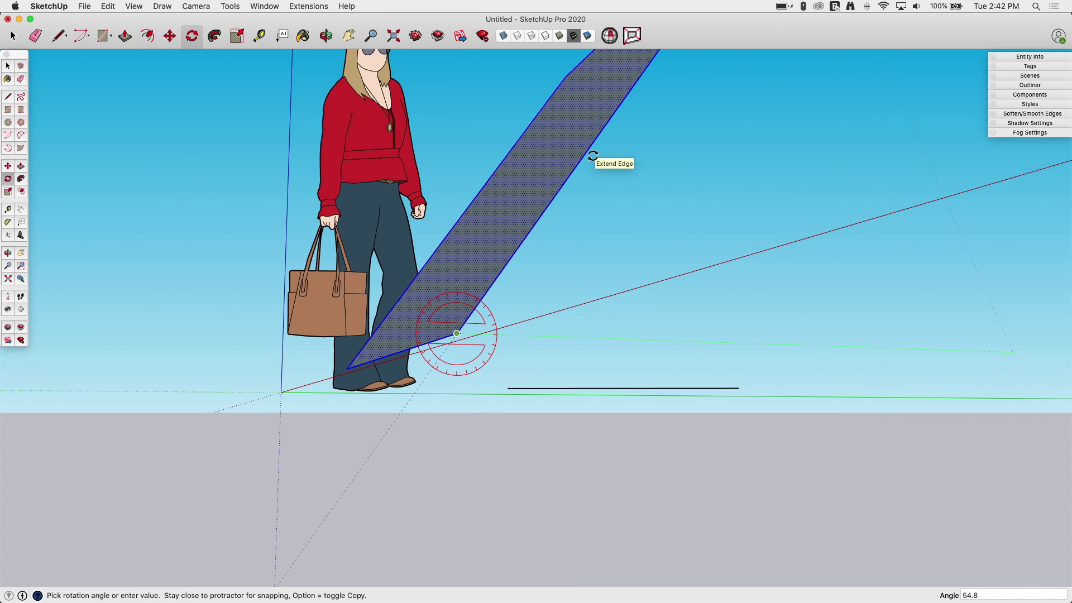
middle_click_drag(593, 157, 485, 154)
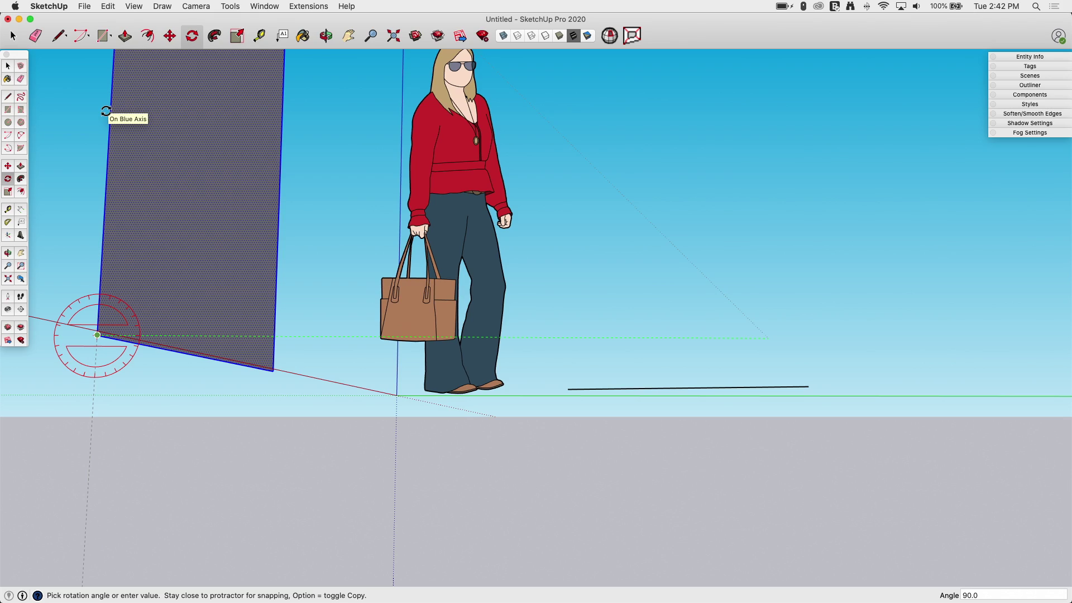
left_click(105, 111)
middle_click_drag(83, 132, 397, 249)
Select the cube and rotate it 90° about its bottom corner.
scroll(399, 250, "down", 3)
middle_click_drag(488, 201, 768, 379)
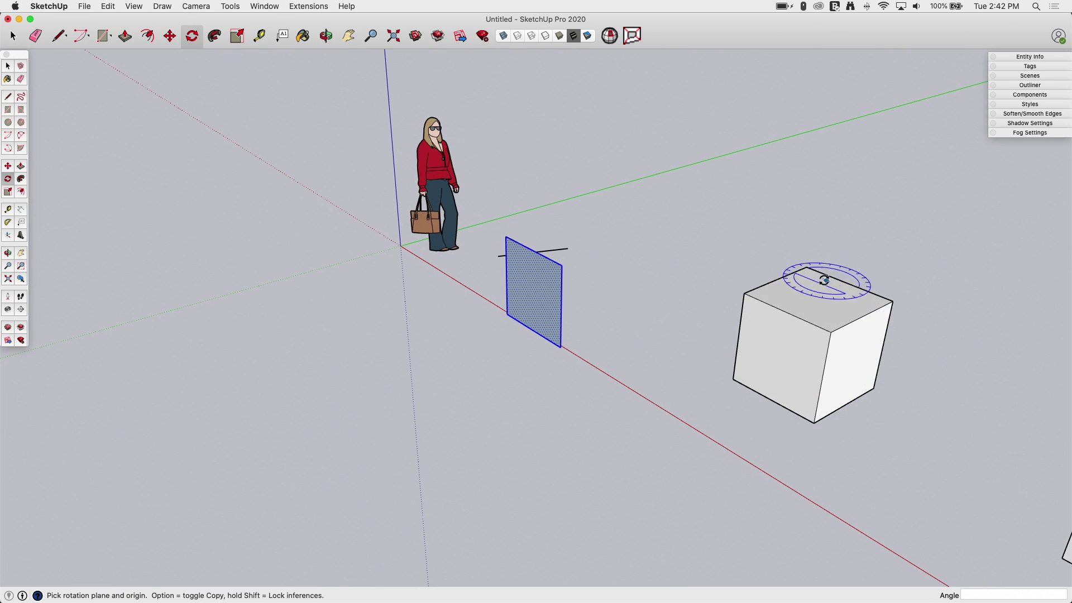
left_click(13, 35)
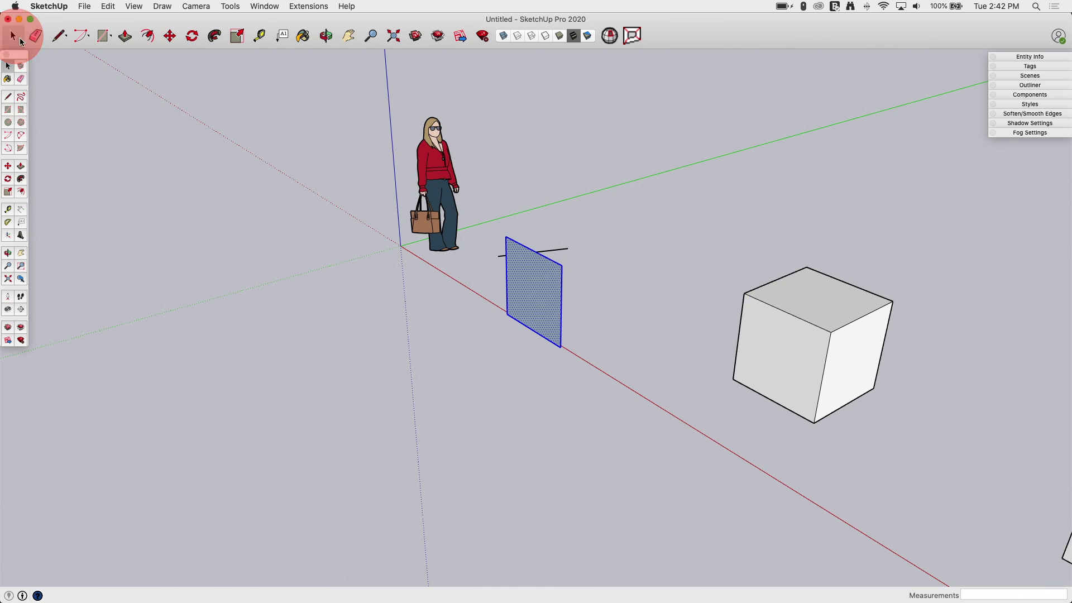
left_click_drag(648, 188, 943, 488)
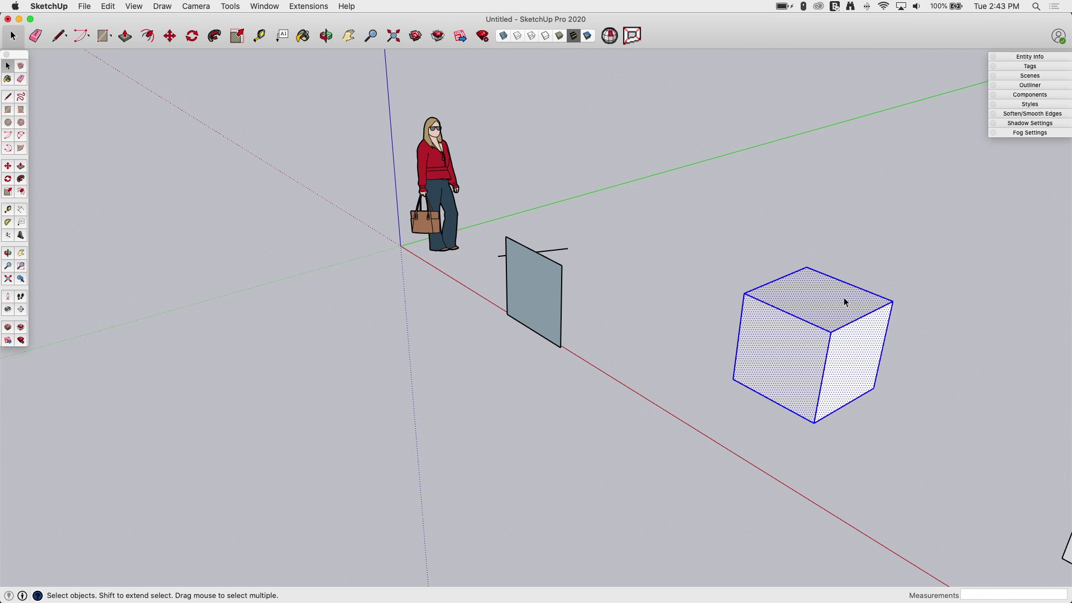
left_click(192, 36)
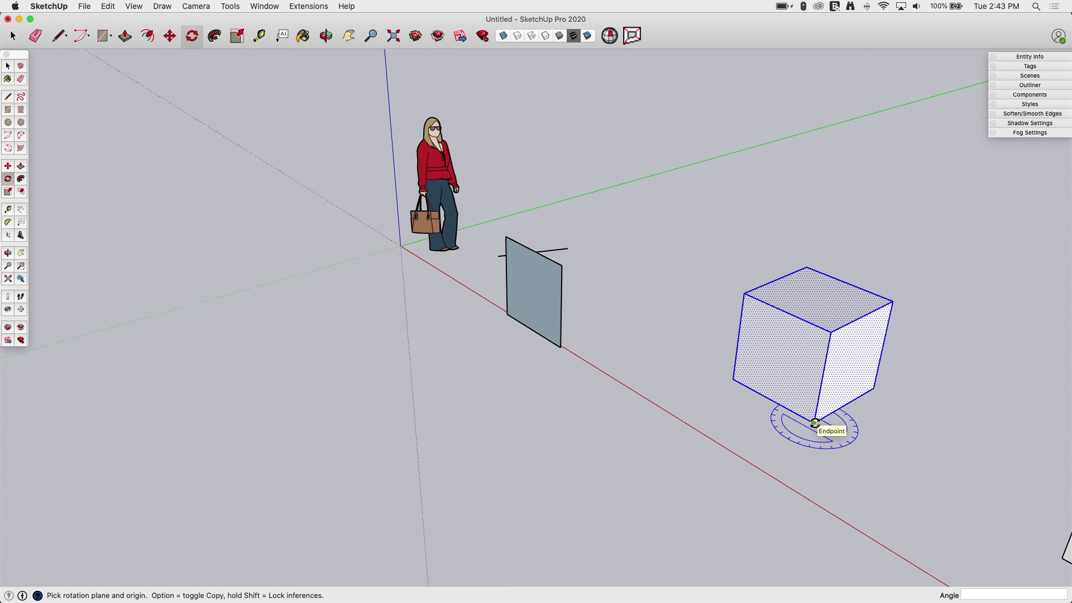
left_click(814, 423)
left_click(733, 379)
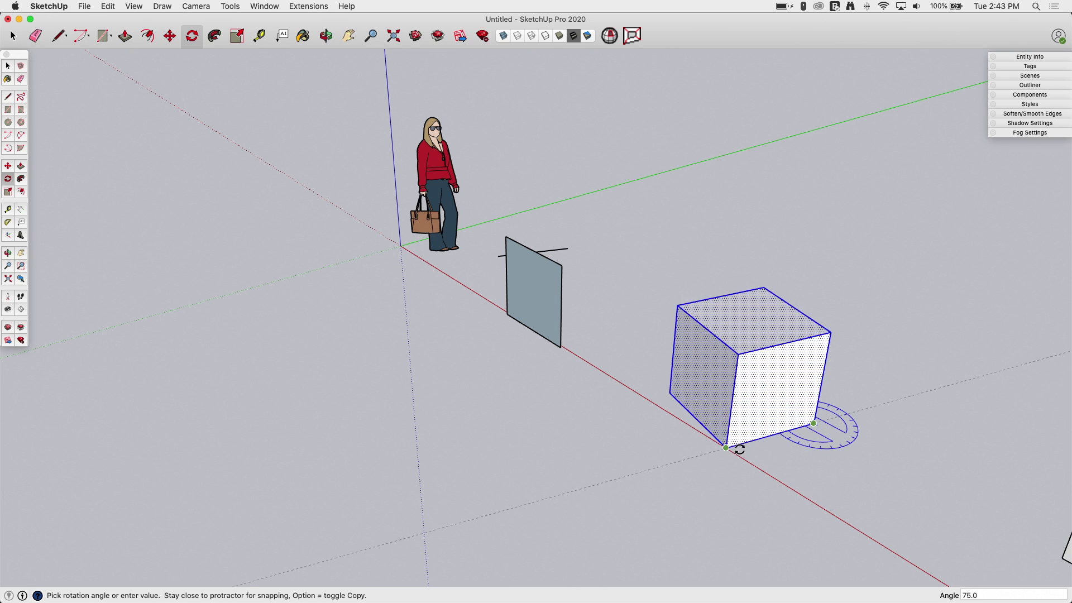
left_click(750, 458)
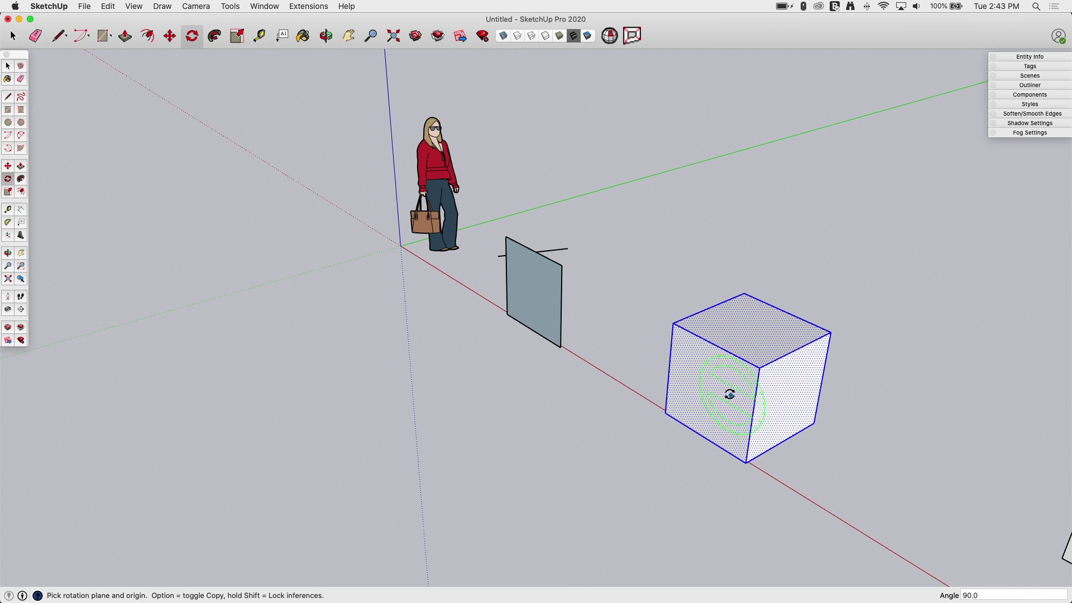
Tilt the cube over about the midpoint of one of its edges.
left_click(669, 369)
left_click(719, 397)
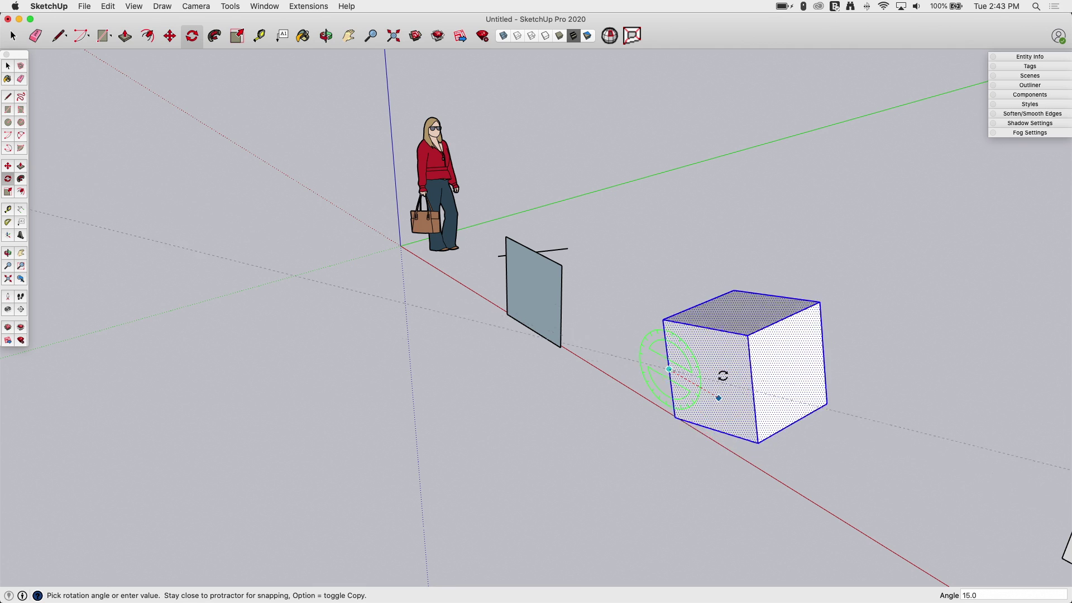
left_click(714, 327)
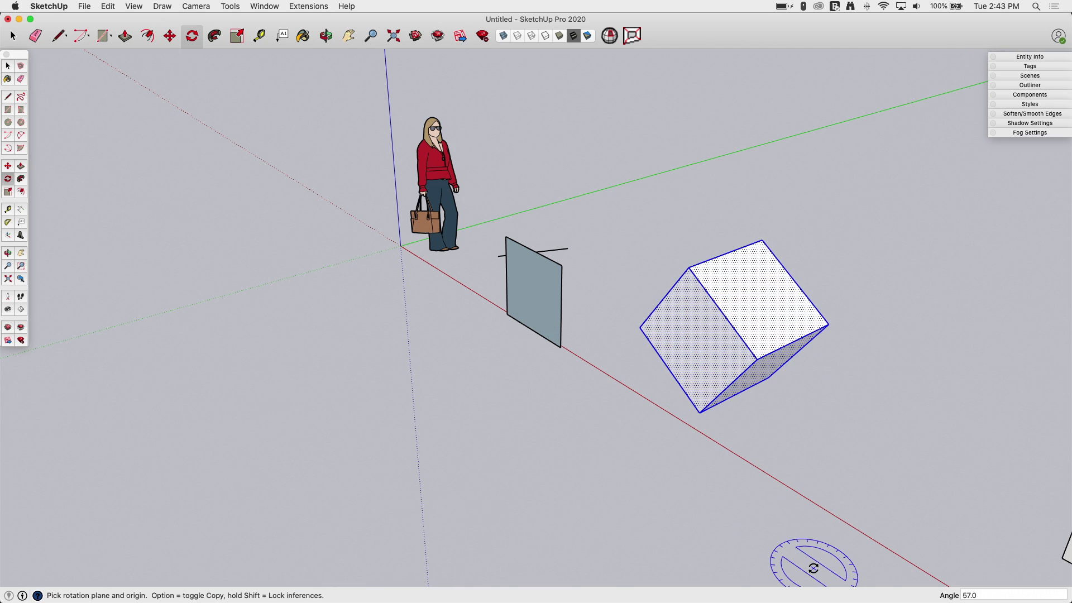
middle_click_drag(761, 411, 619, 439)
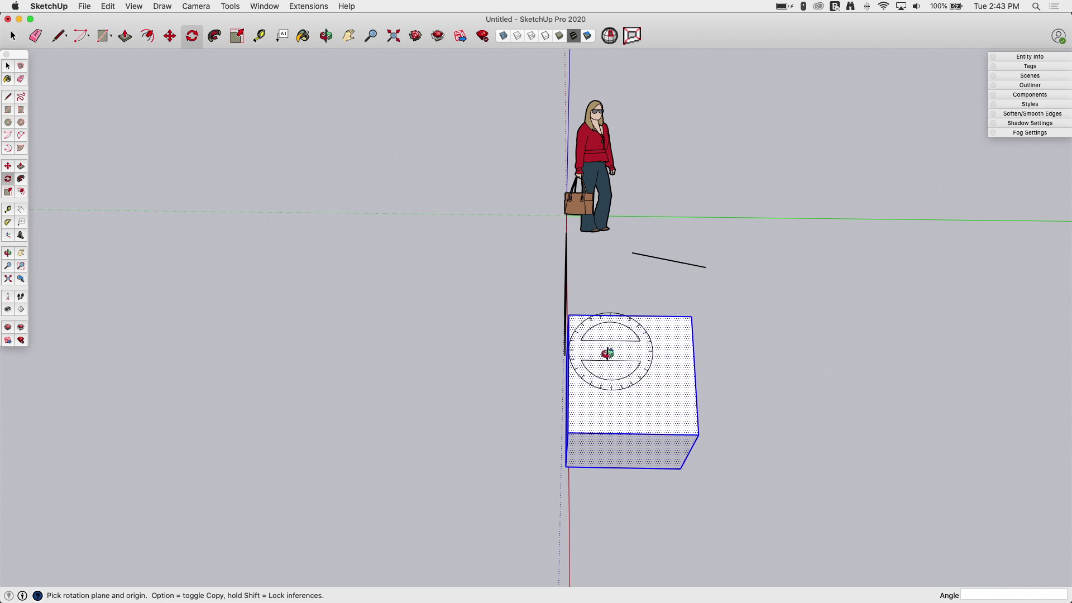
Turn the tilted cube 45° about an axis on its top edge, then orbit to inspect it.
middle_click_drag(605, 359, 785, 359)
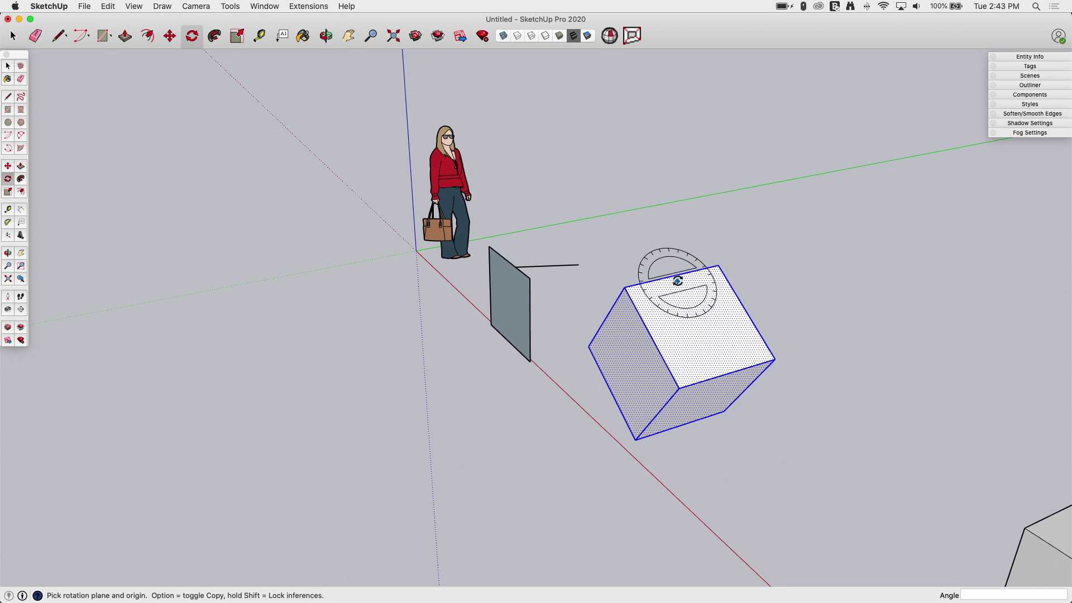
left_click(717, 264)
left_click(713, 292)
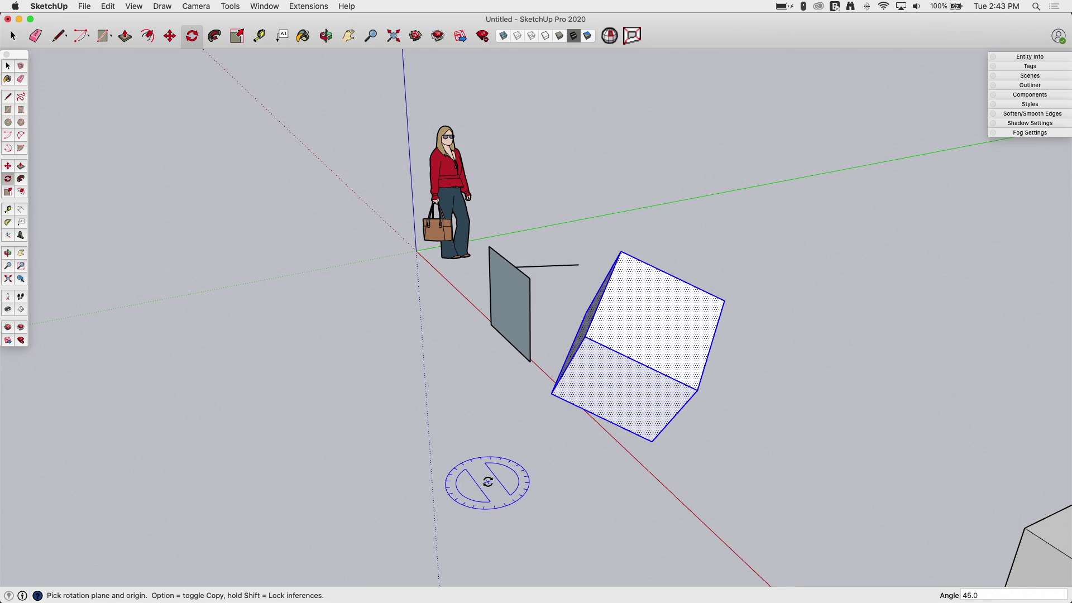
middle_click_drag(487, 482, 651, 454)
middle_click_drag(478, 438, 876, 113)
left_click_drag(875, 113, 168, 425)
middle_click_drag(168, 425, 101, 429)
middle_click_drag(377, 355, 770, 357)
middle_click_drag(489, 388, 681, 356)
scroll(553, 304, "down", 3)
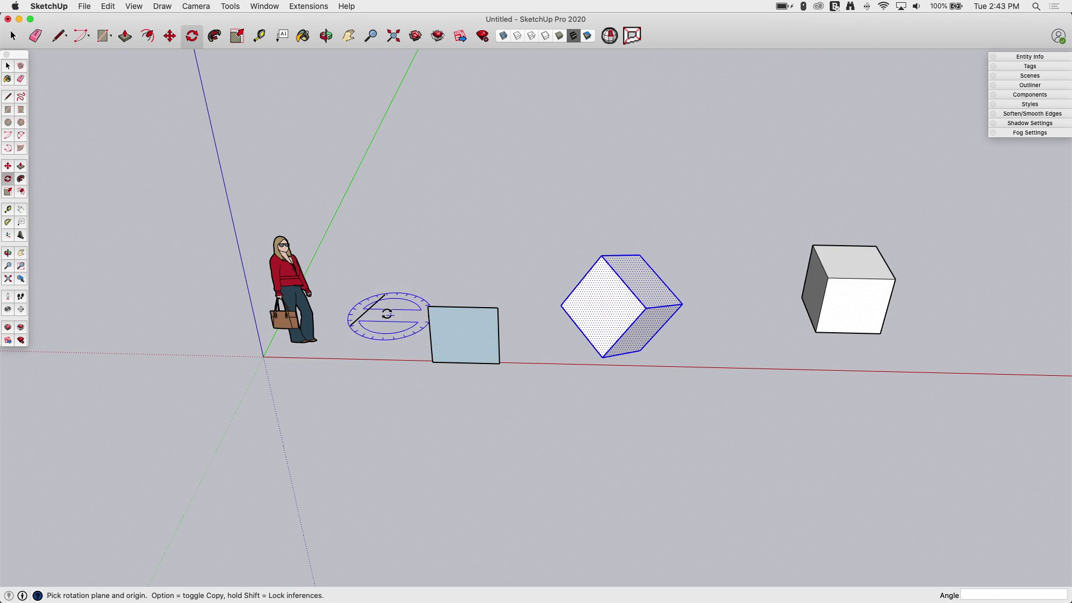
scroll(285, 304, "down", 3)
scroll(748, 348, "up", 3)
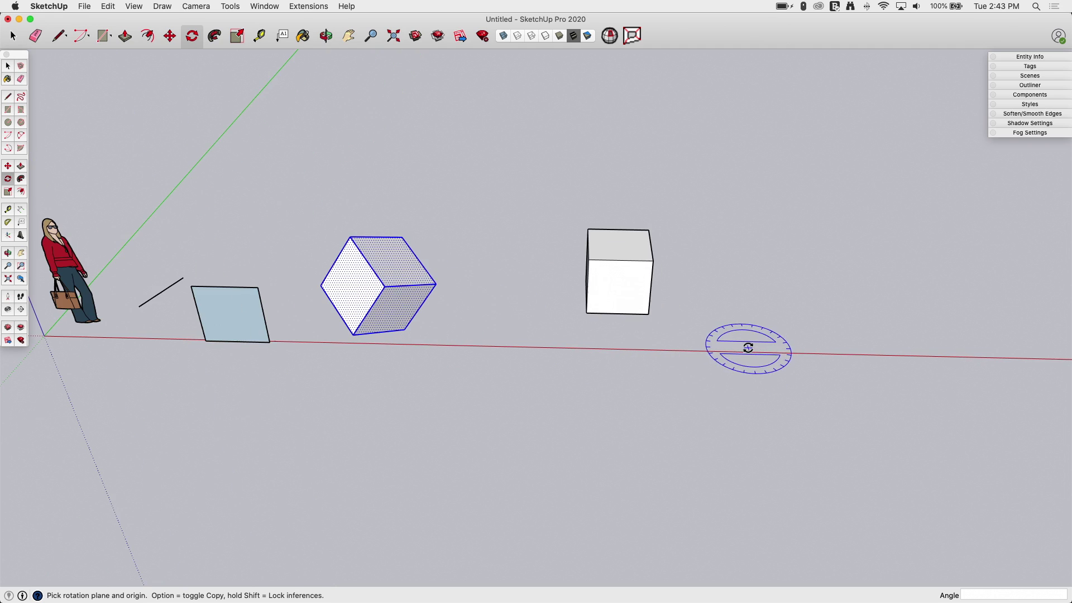
Select the right-hand cube, then pick the tilted cube's left and top faces instead.
left_click(12, 36)
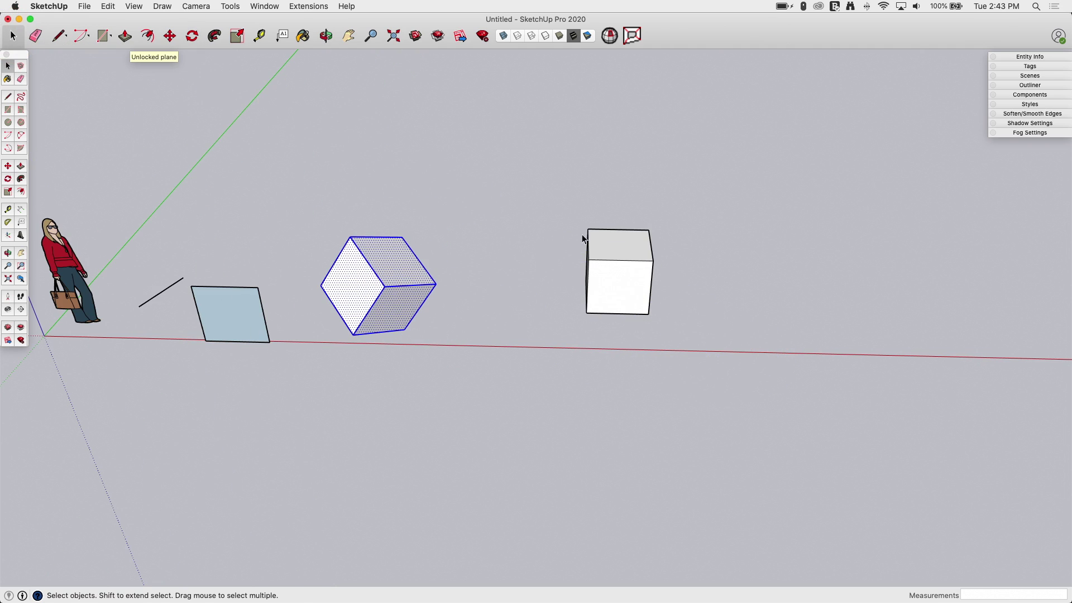
left_click_drag(684, 341, 690, 345)
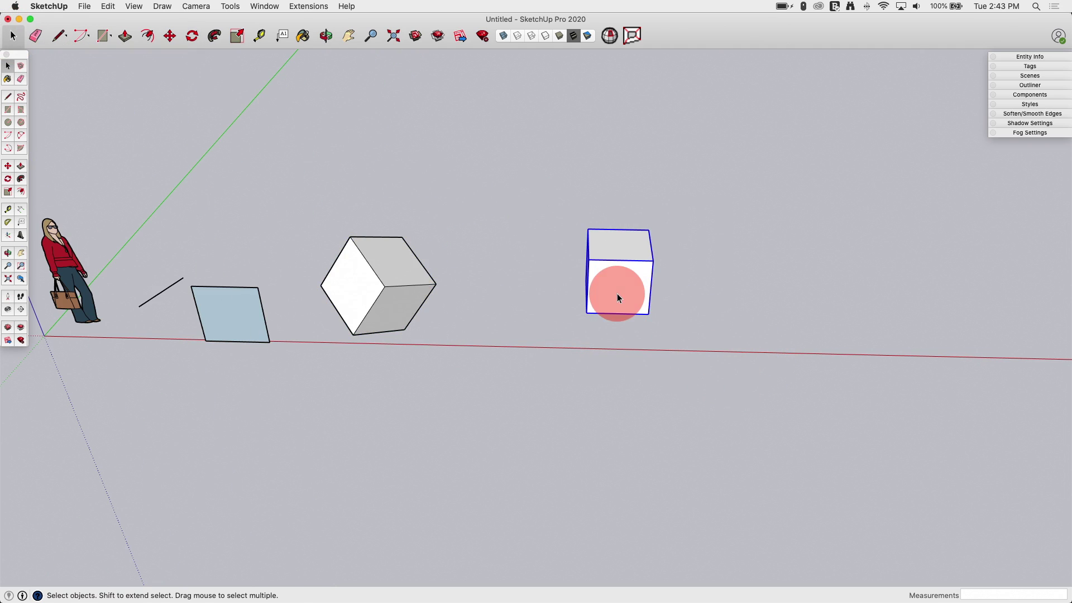
left_click(722, 339)
left_click(598, 268)
middle_click_drag(690, 255, 654, 229)
left_click(420, 246)
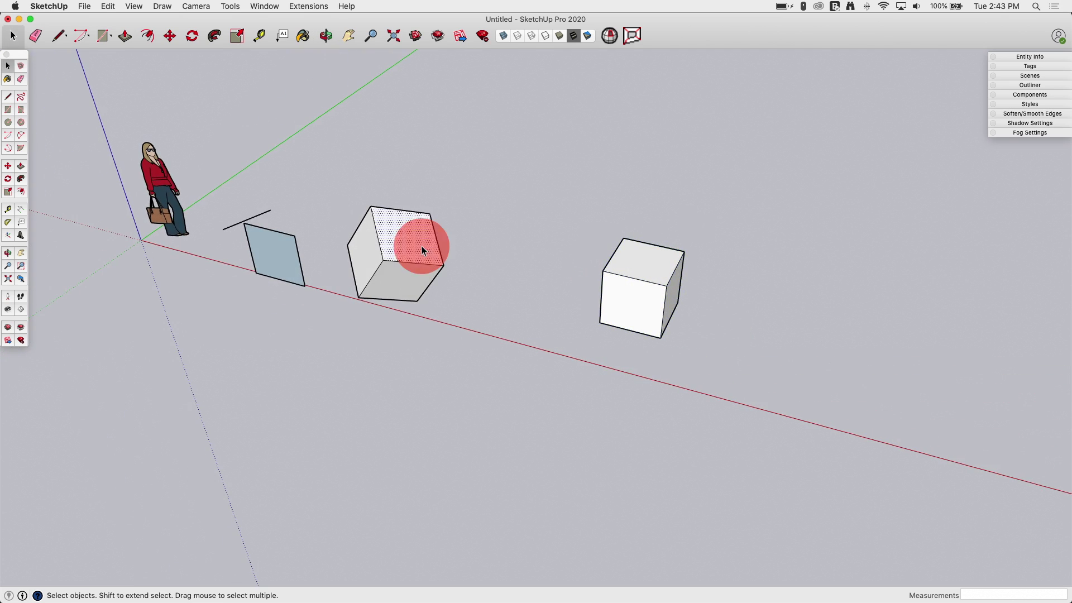
left_click(356, 252)
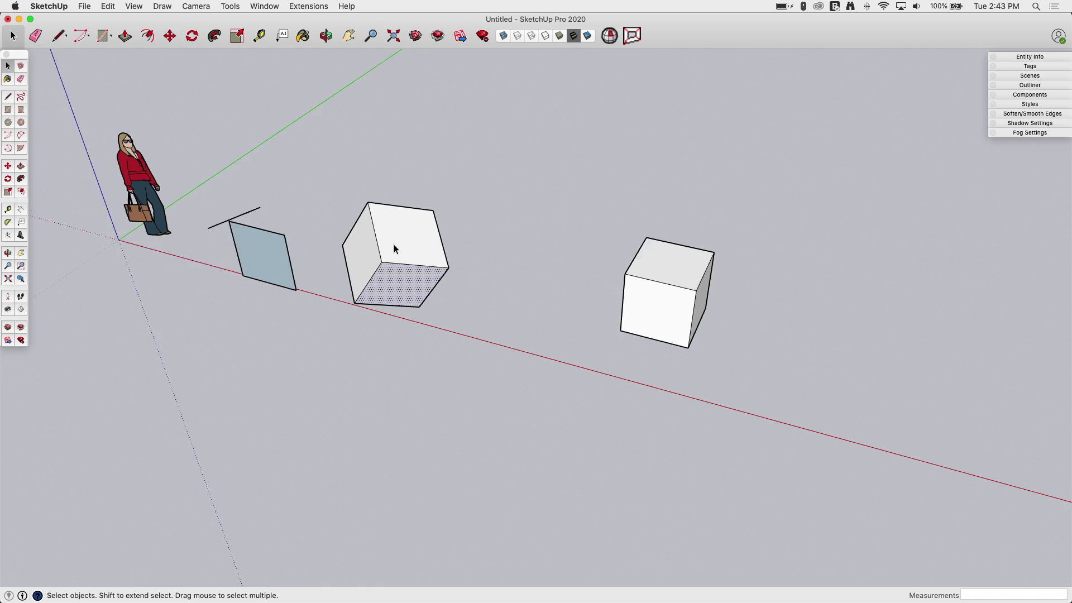
scroll(393, 246, "up", 3)
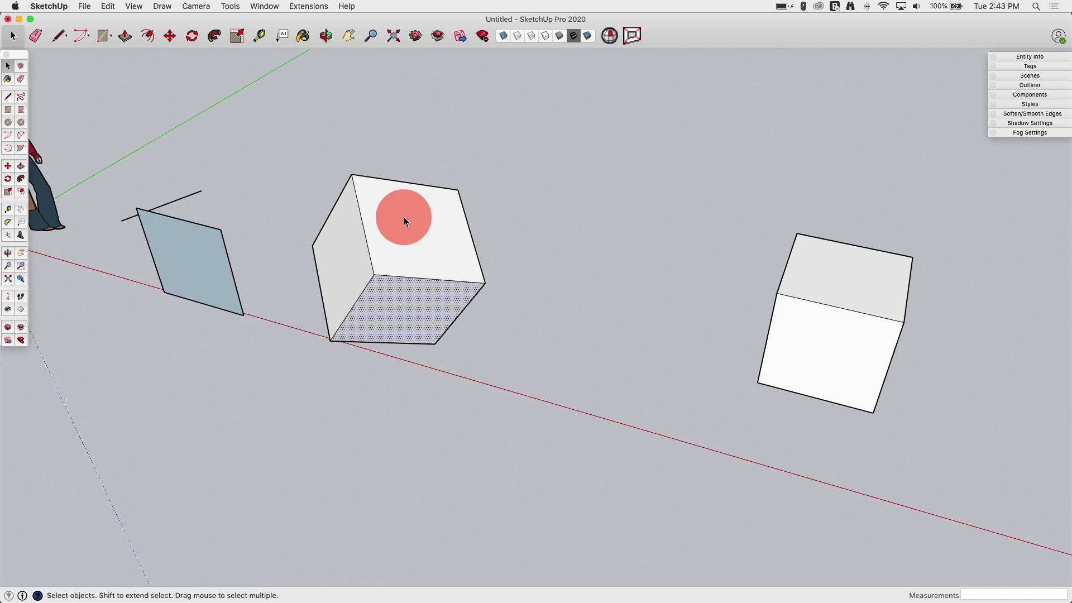
left_click(404, 217)
Rotate the tilted cube's top face by 23.4°.
left_click(214, 37)
left_click(192, 37)
left_click(417, 229)
left_click(528, 239)
left_click(531, 184)
middle_click_drag(560, 289, 297, 166)
Orbit to look down on the objects and return to the Select tool.
key("q")
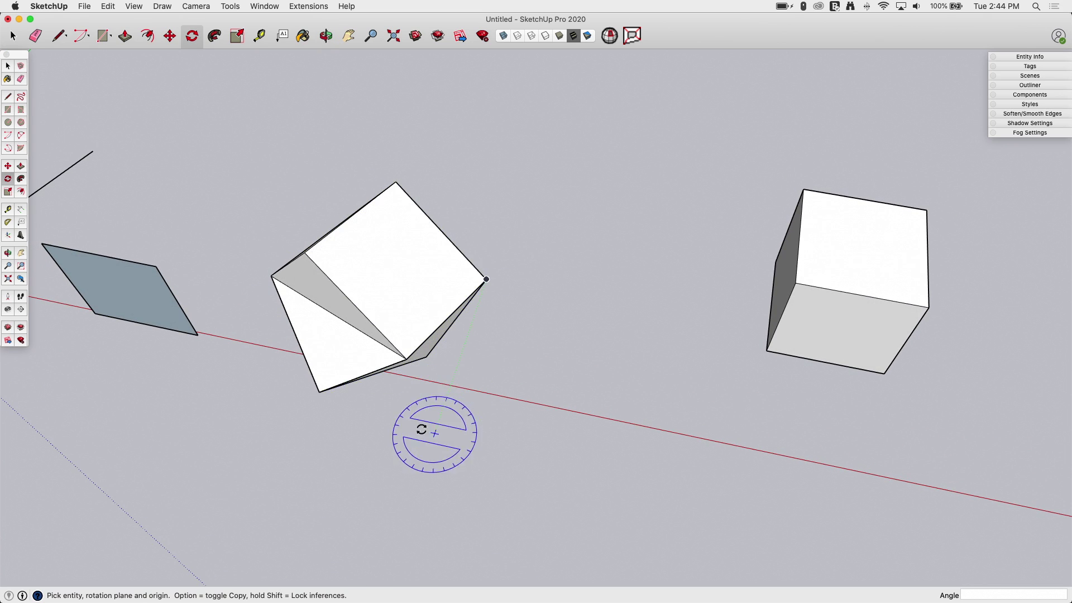
middle_click_drag(420, 426, 383, 275)
scroll(343, 252, "down", 3)
scroll(343, 251, "down", 1)
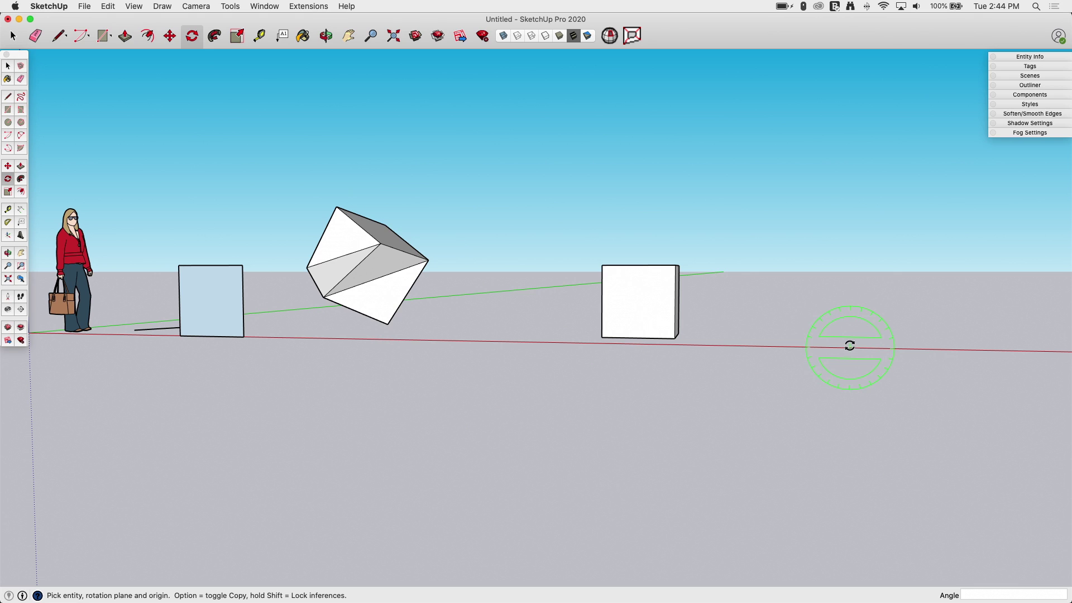
middle_click_drag(567, 232, 385, 207)
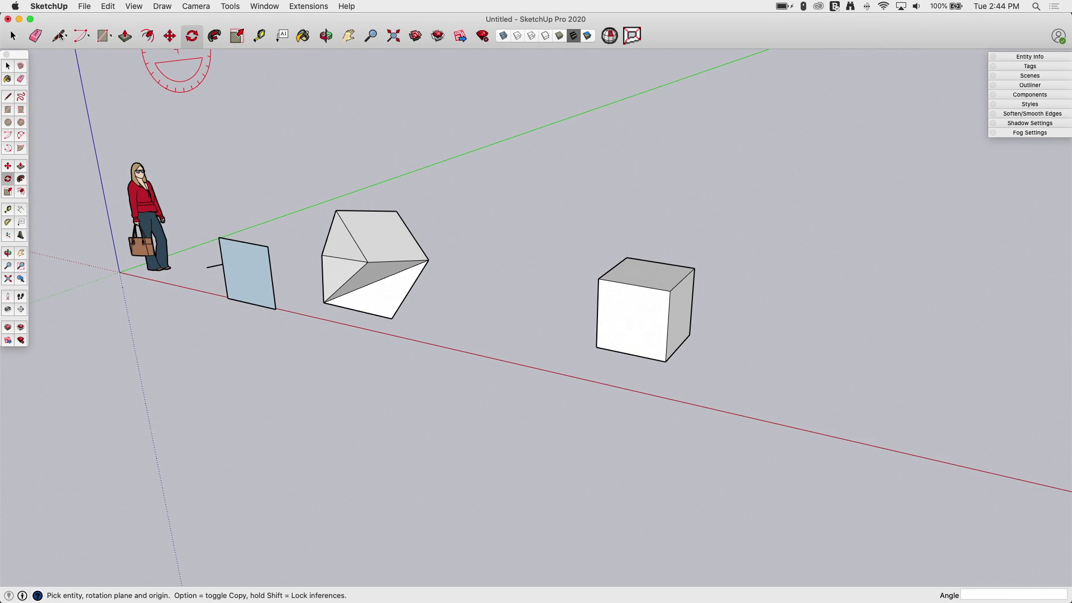
left_click(20, 36)
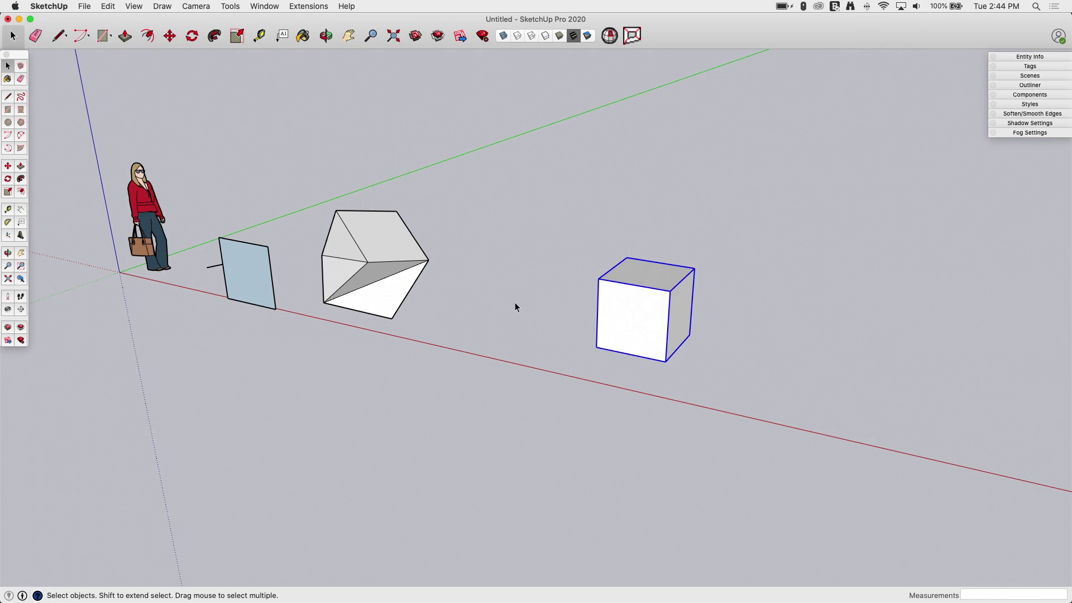
Rotate-copy the selected cube 30° about a pivot on the red axis using Alt.
middle_click_drag(515, 303, 540, 367)
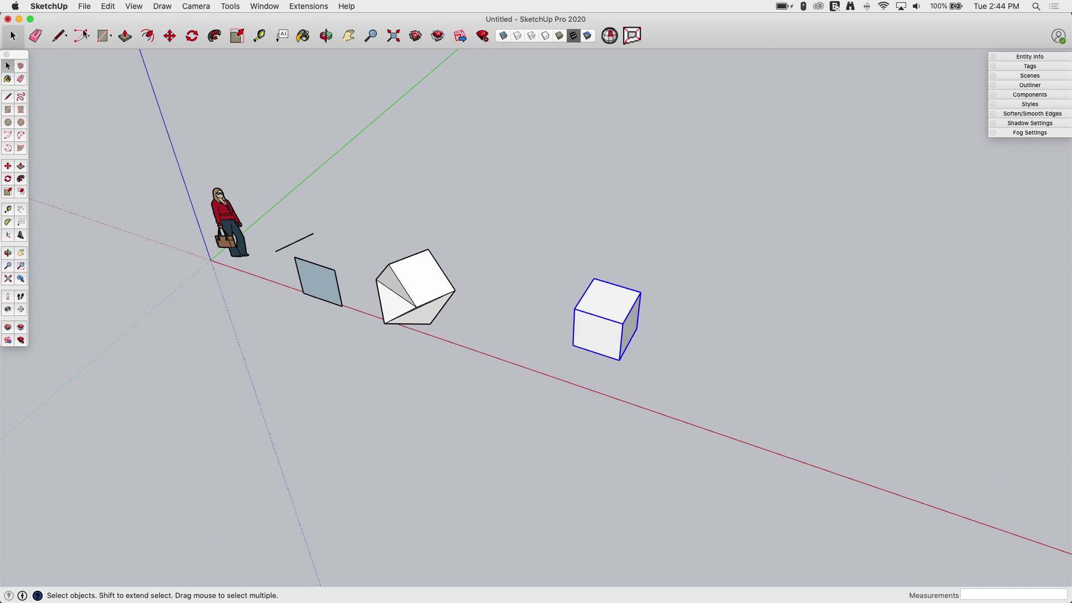
left_click(193, 37)
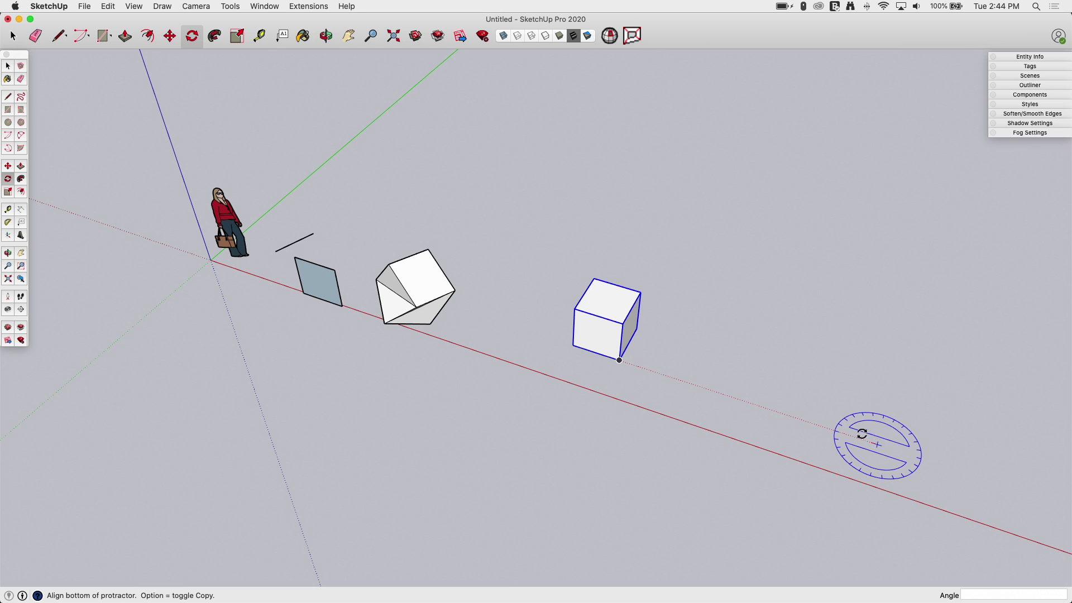
left_click(619, 360)
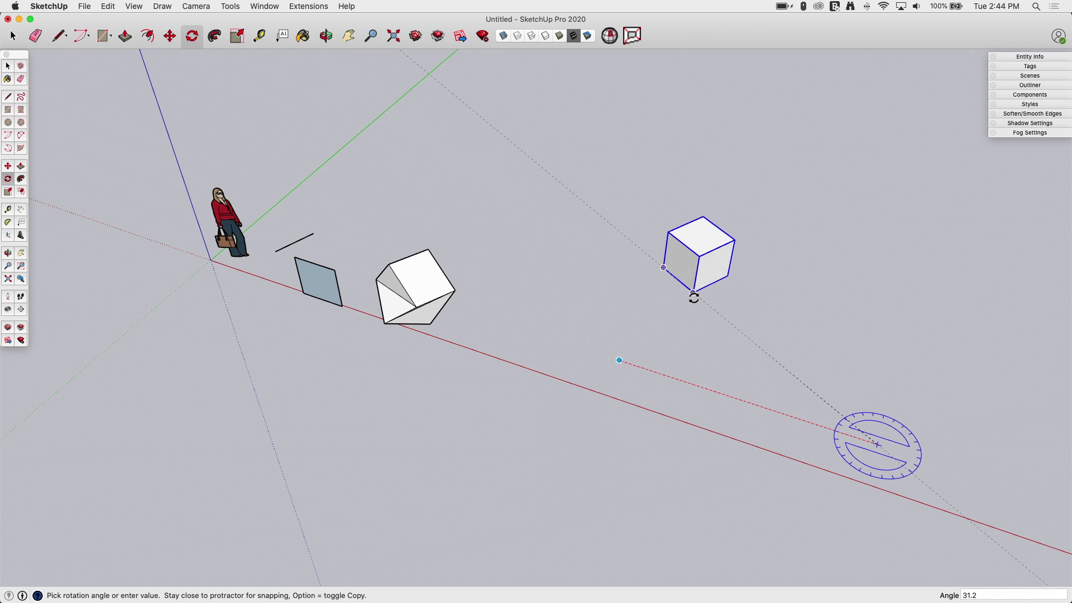
key("alt")
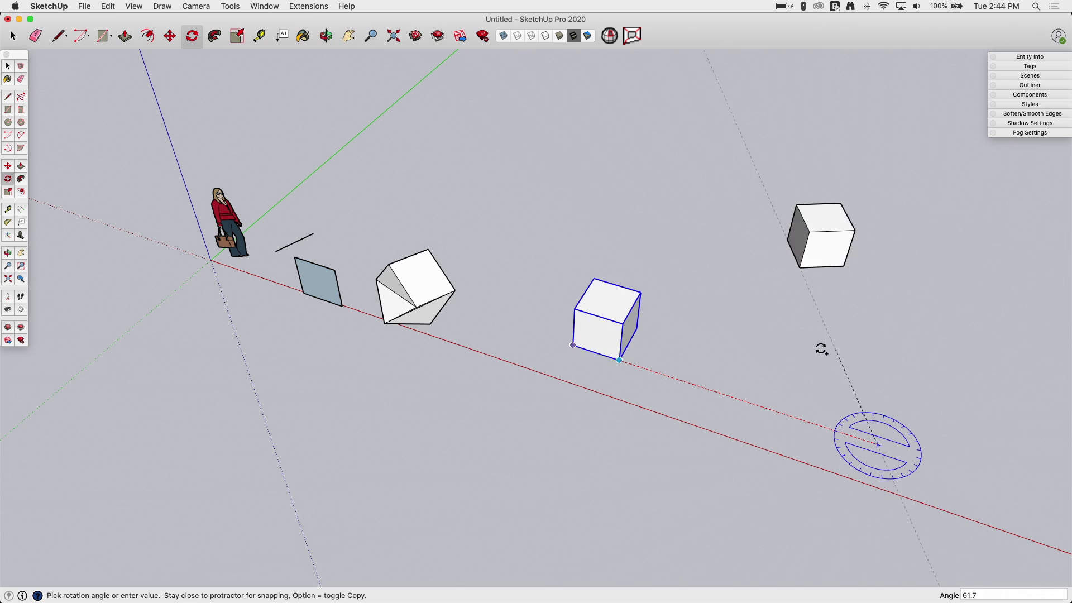
left_click(751, 343)
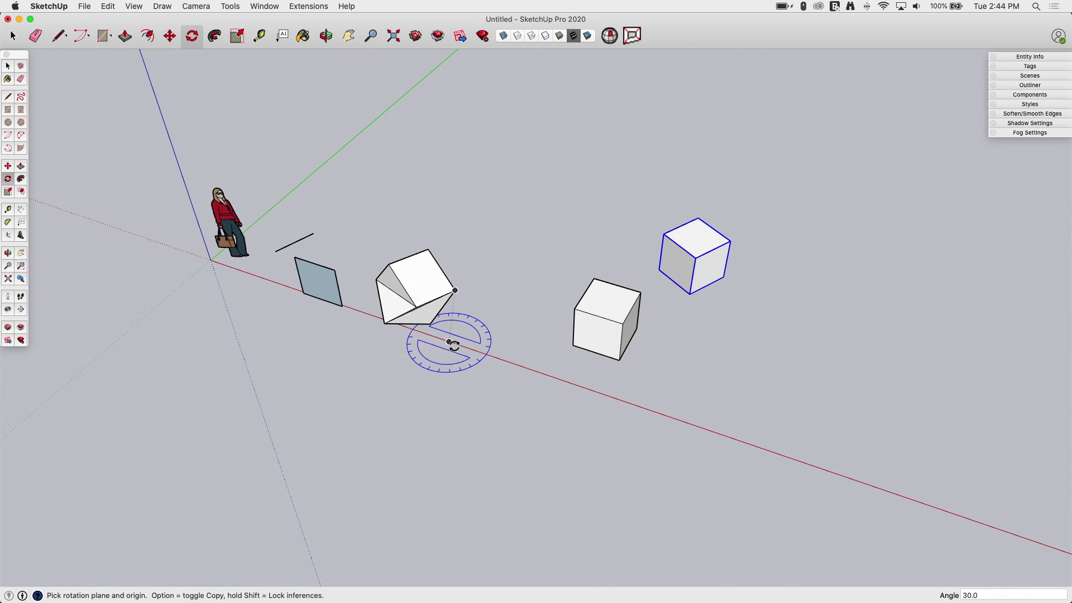
scroll(558, 273, "down", 3)
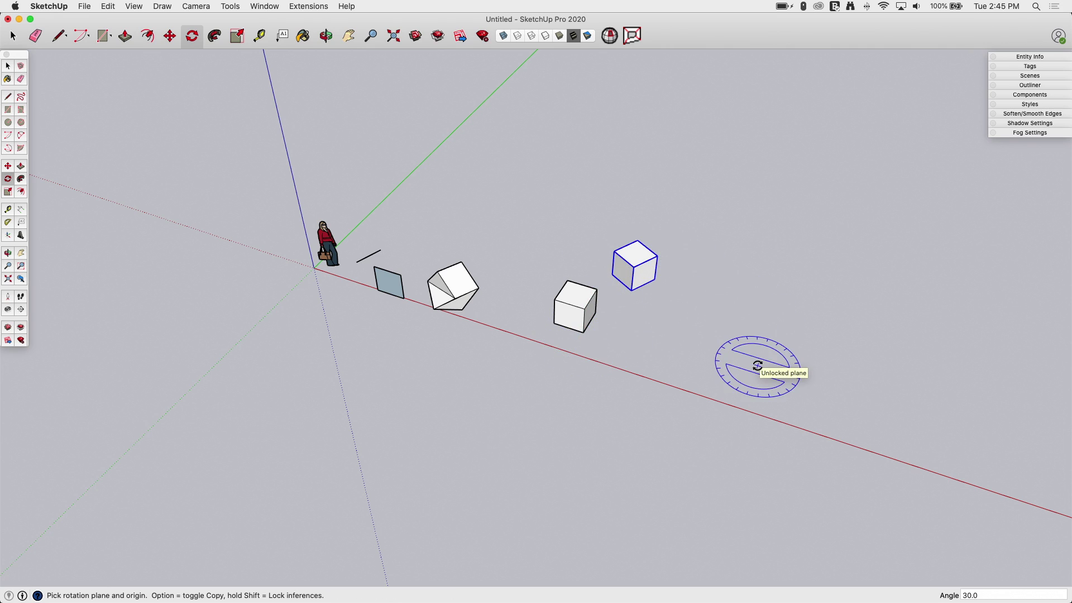
Repeat the 30° copy, trying 5 and 11x before settling on 6x for a half ring.
type("5x")
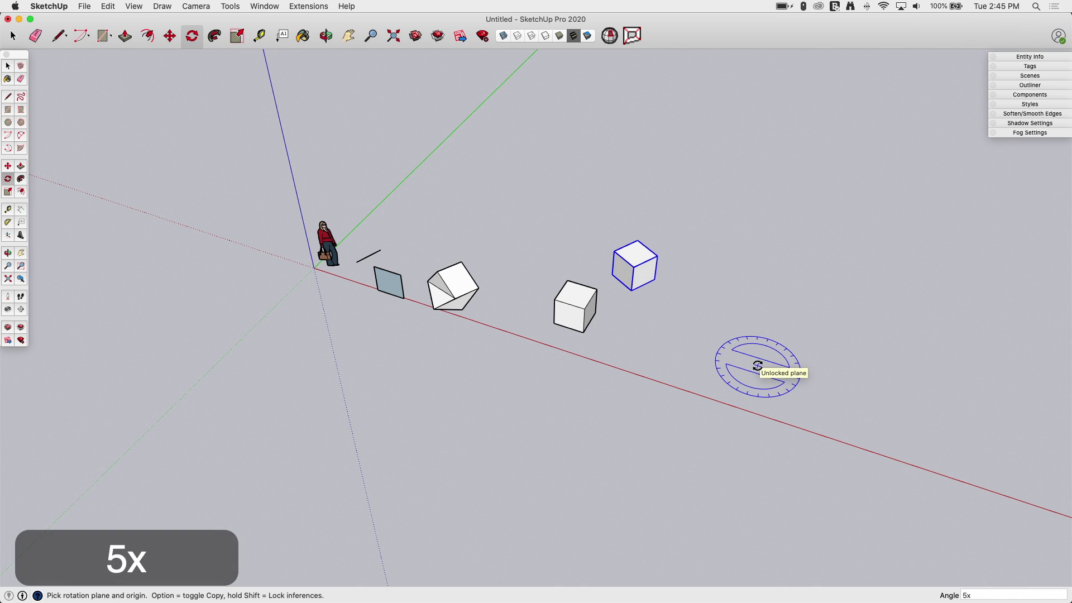
key("Return")
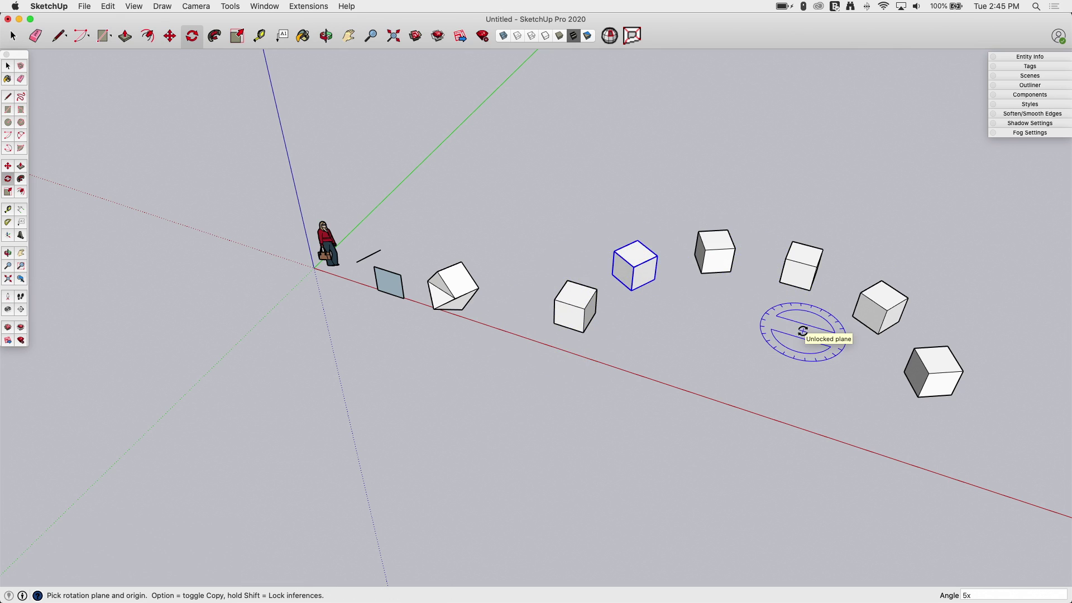
type("11x")
key("Return")
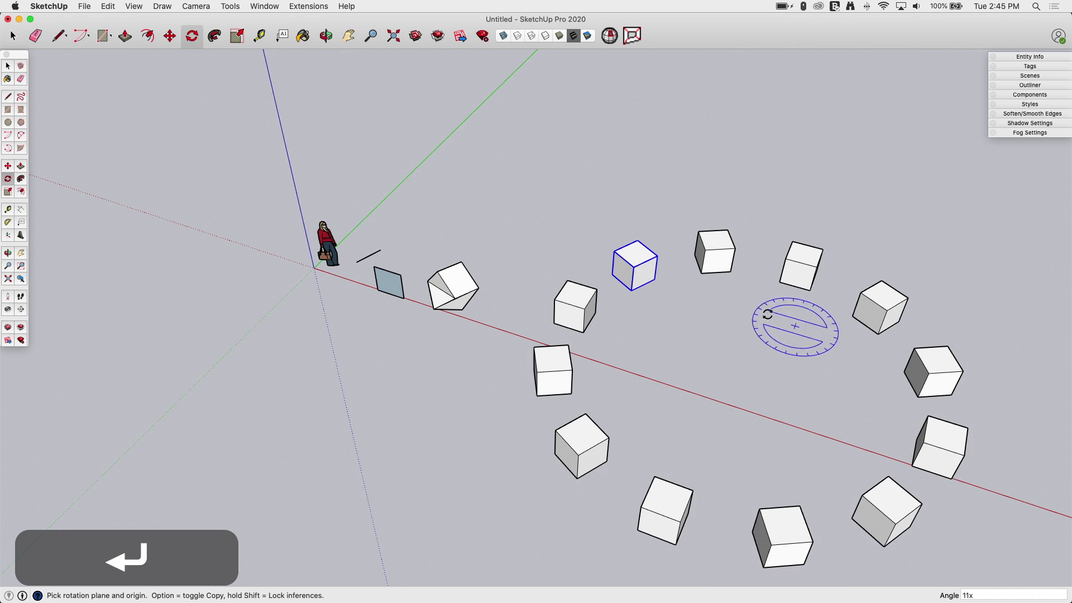
middle_click_drag(625, 313, 555, 120)
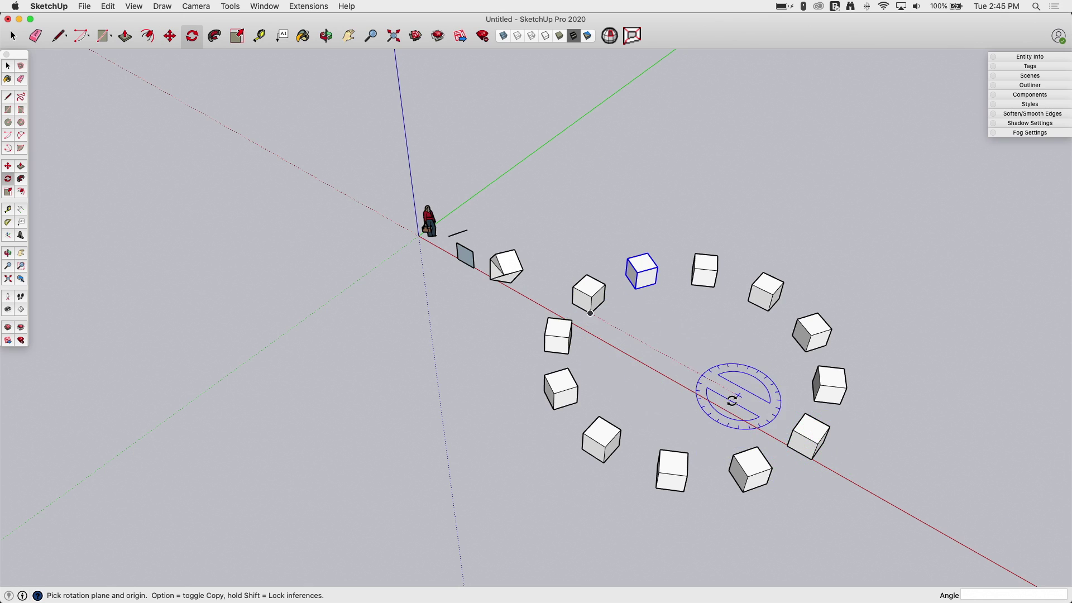
type("6")
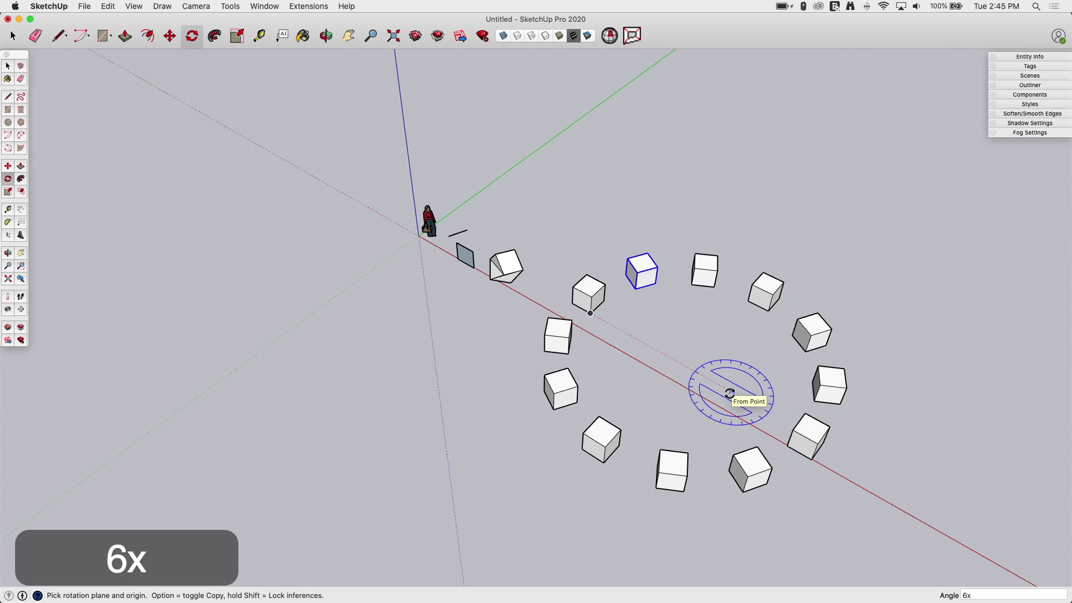
type("x")
key("Return")
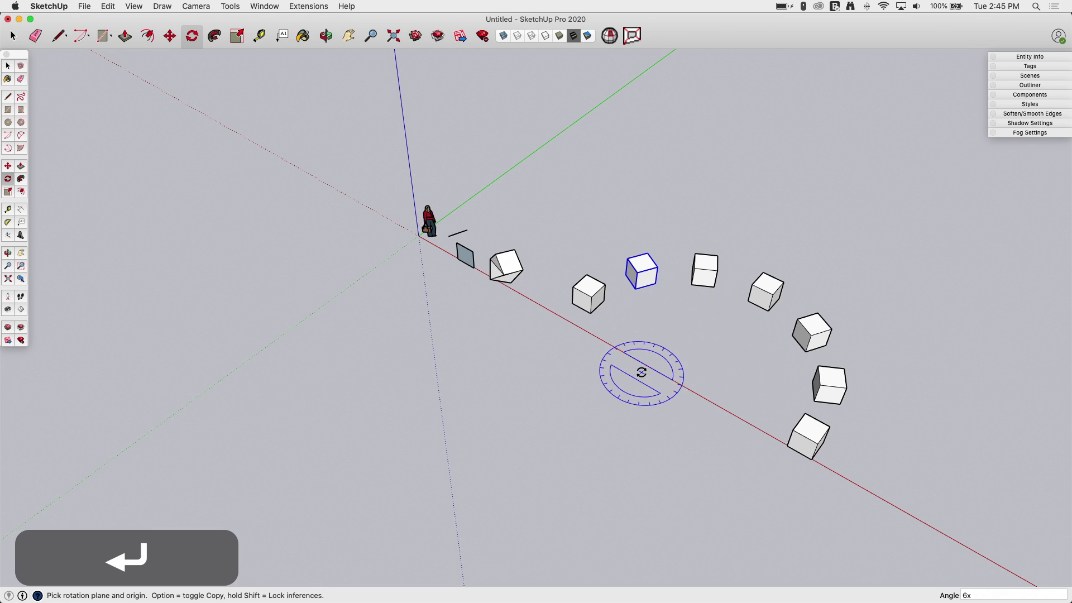
middle_click_drag(641, 372, 886, 449)
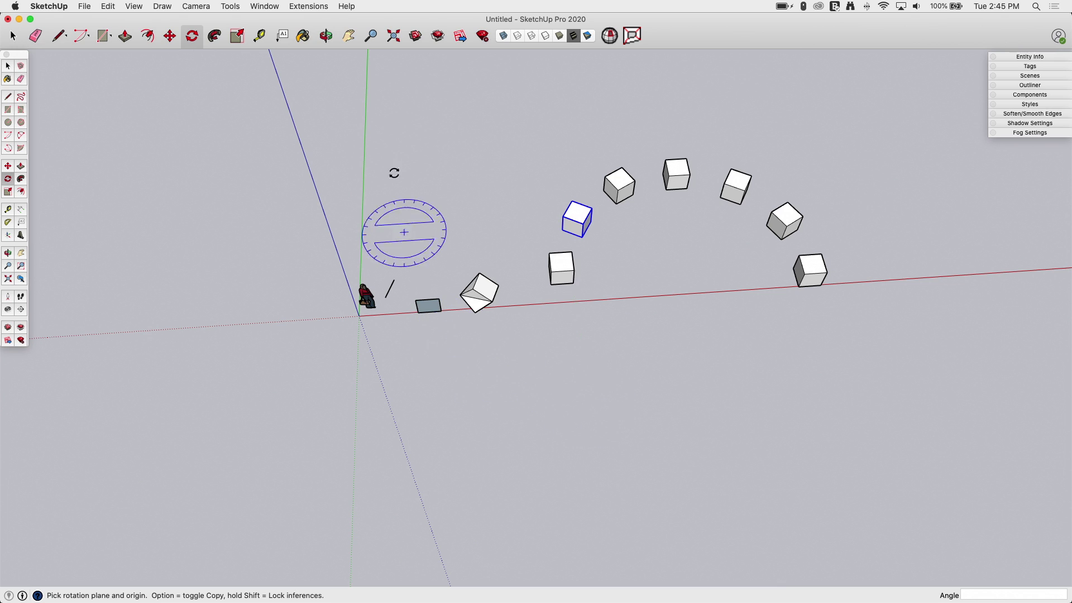
middle_click_drag(748, 314, 622, 263)
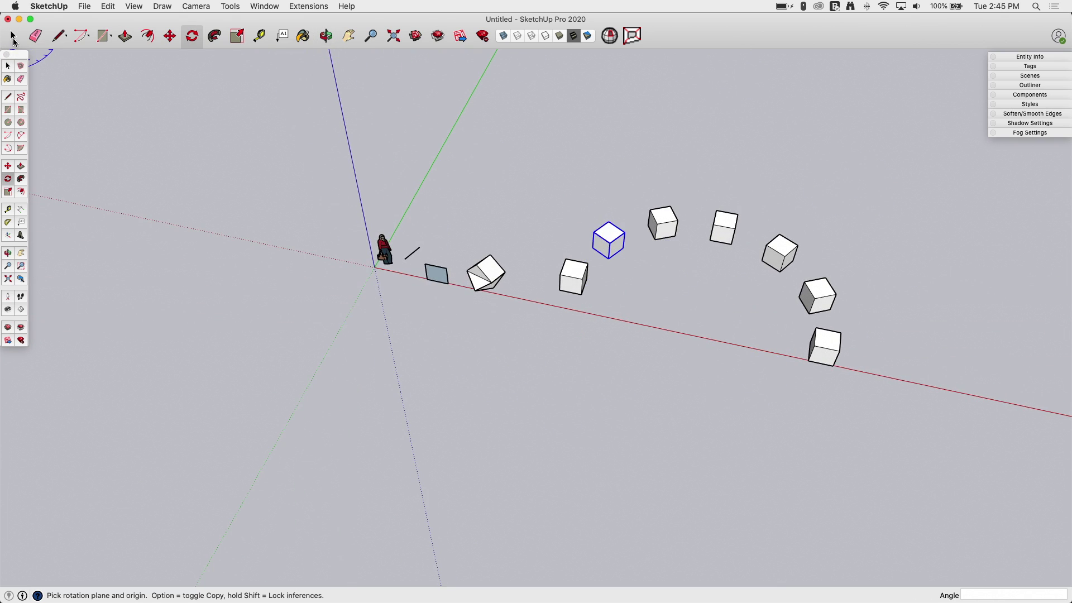
Select the original cube at the arc's start and begin a Move copy from its corner.
left_click(13, 37)
left_click(583, 291)
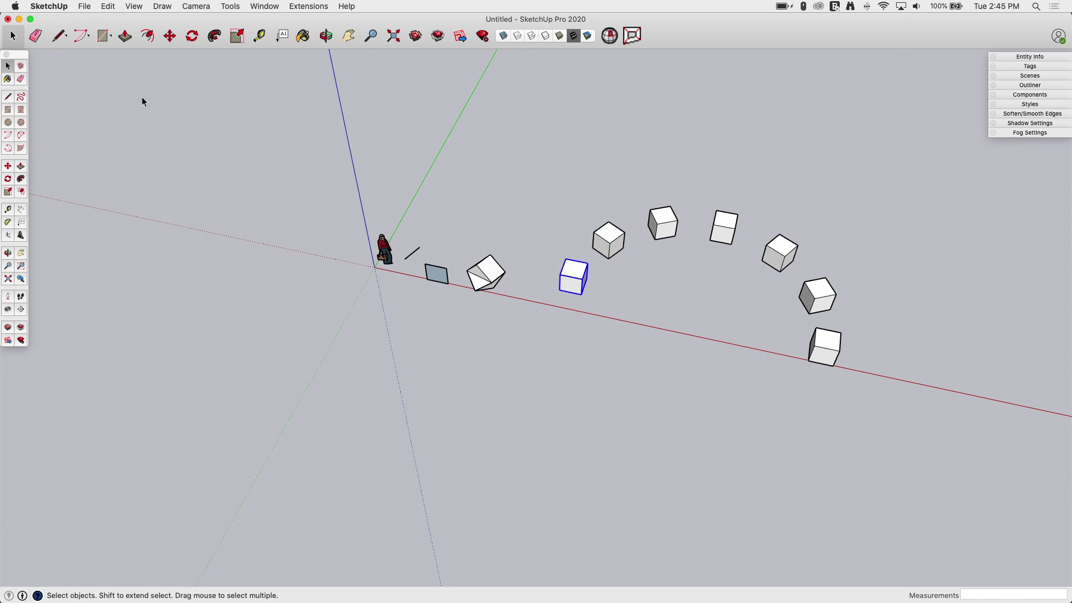
left_click(169, 35)
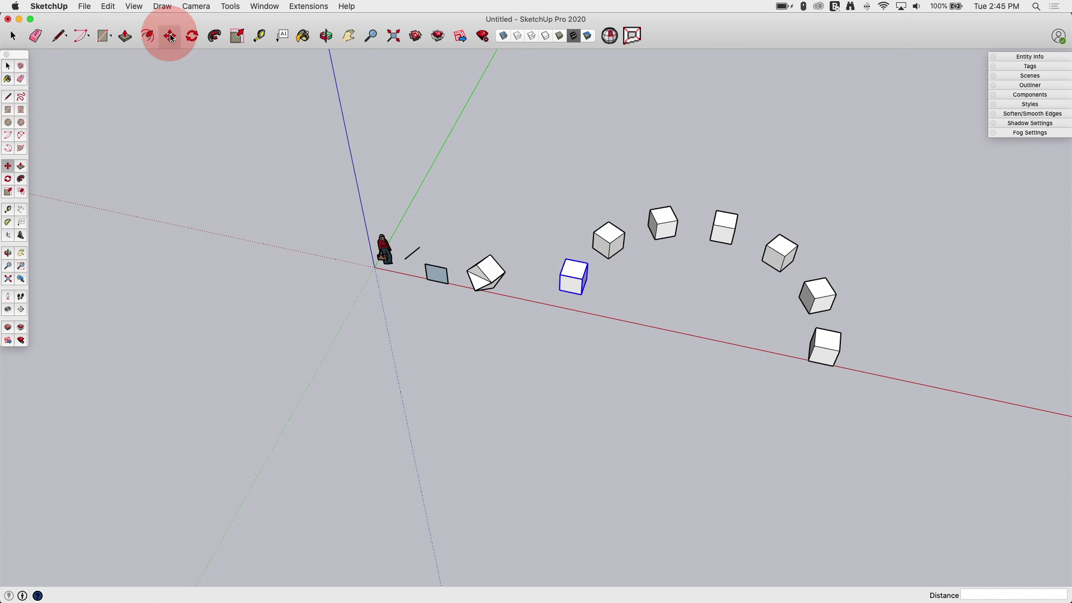
left_click(588, 300)
key("alt")
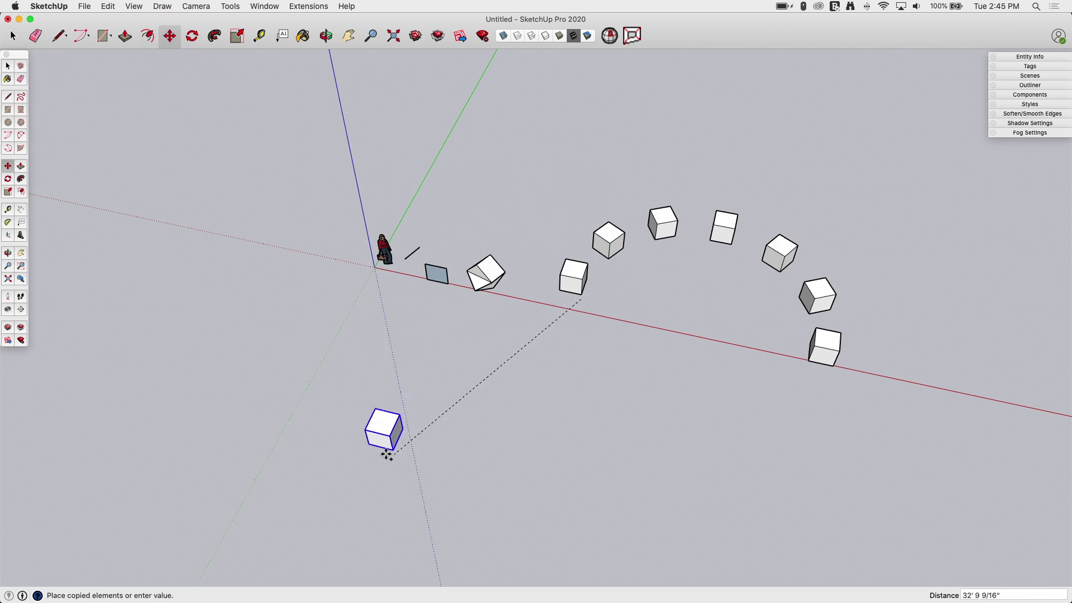
Place the moved copy beyond the arc and rotate-copy it 180° about a pivot.
scroll(343, 432, "down", 2)
left_click(667, 195)
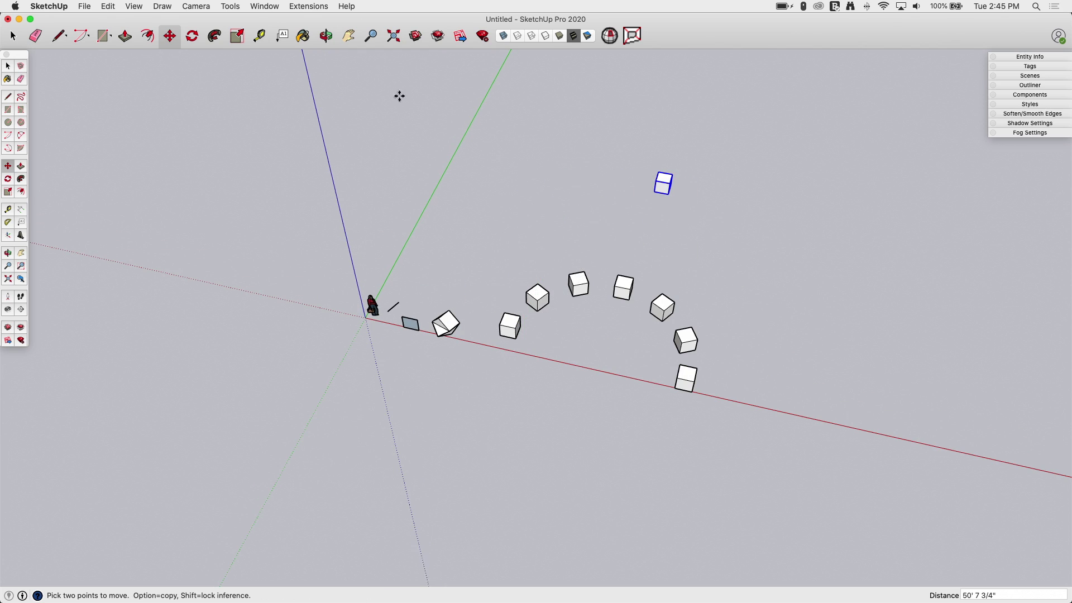
left_click(193, 36)
scroll(735, 196, "up", 3)
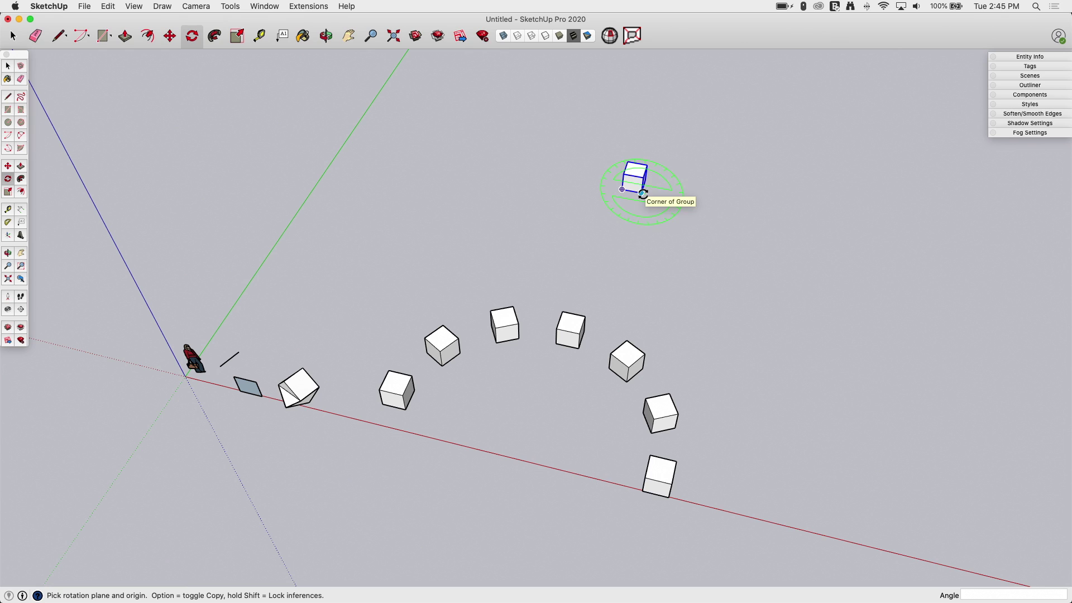
left_click(776, 217)
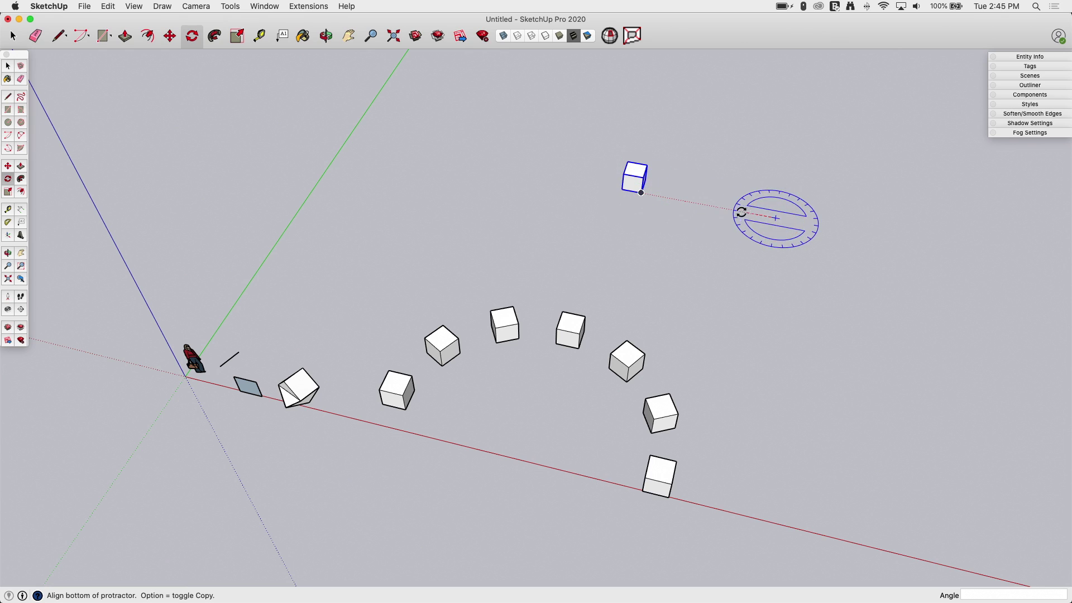
left_click(712, 208)
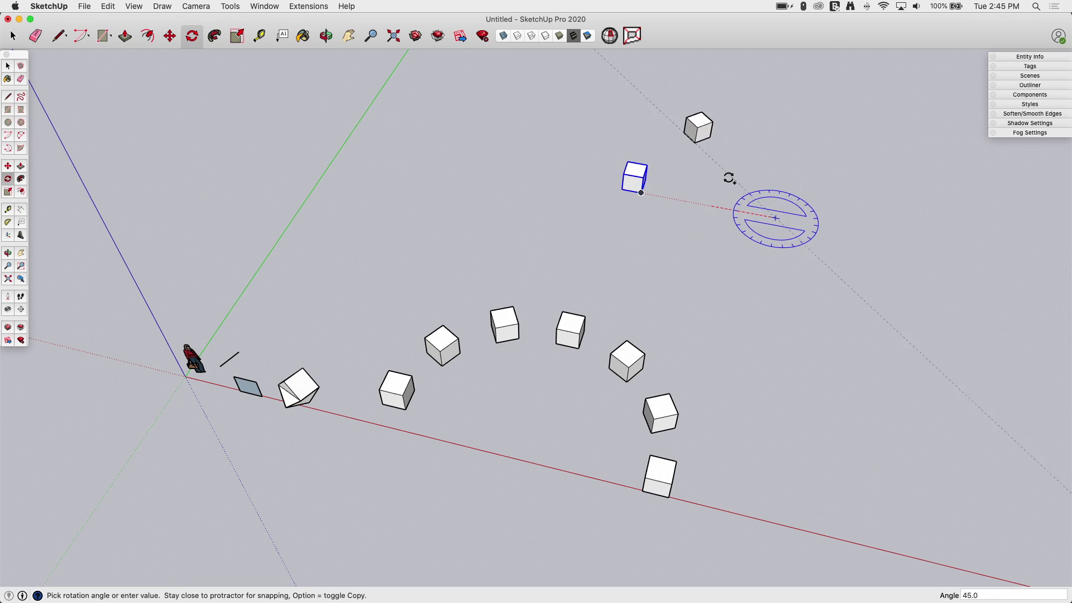
left_click(843, 231)
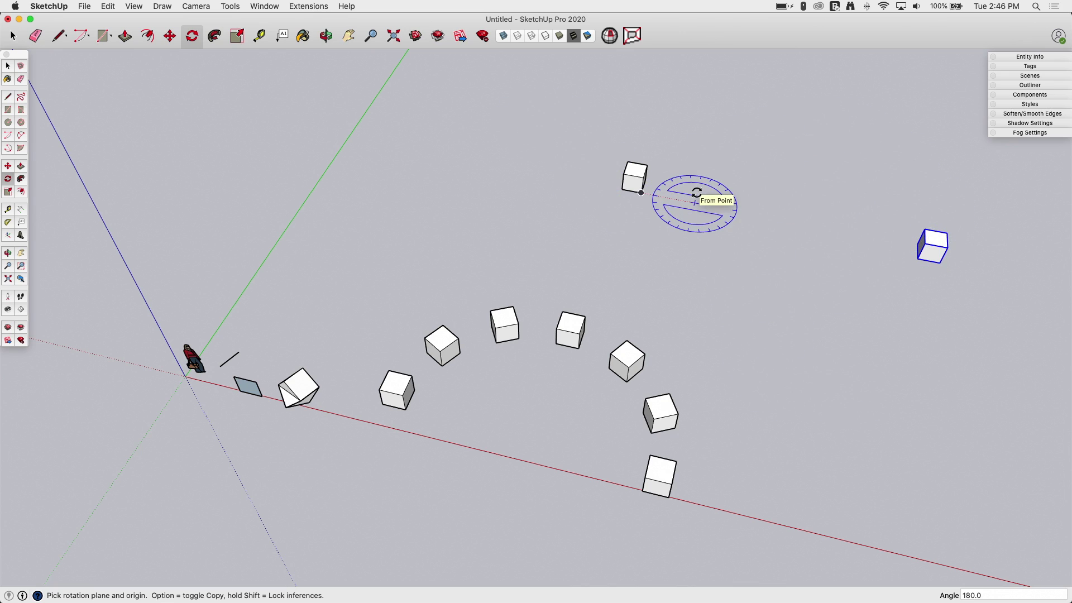
Divide the half turn into equal copies, trying /12 and /3 before settling on five divisions.
type("/6")
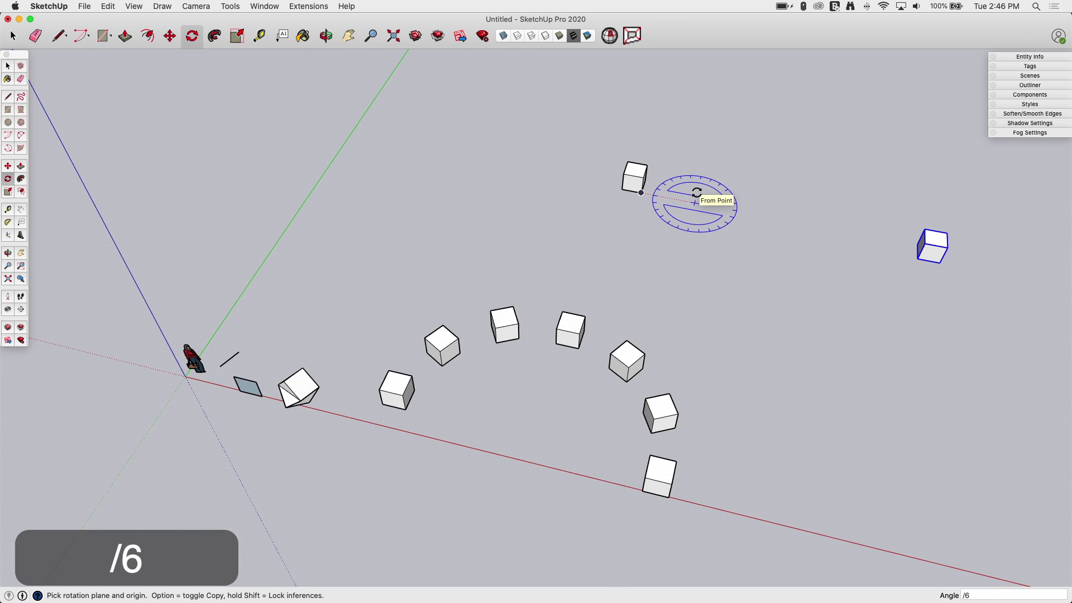
key("Return")
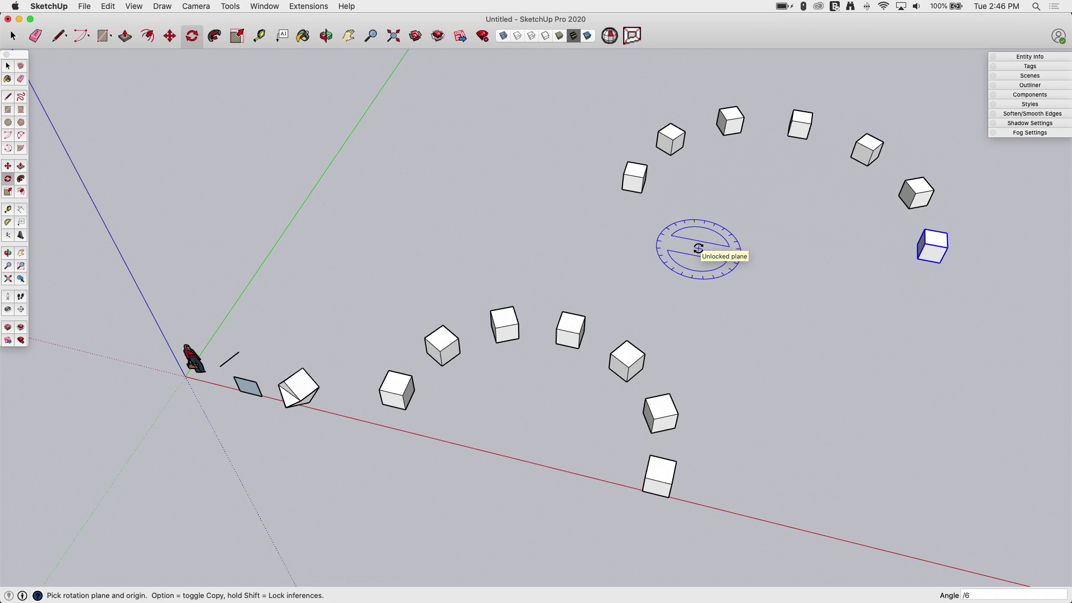
type("/12")
key("Return")
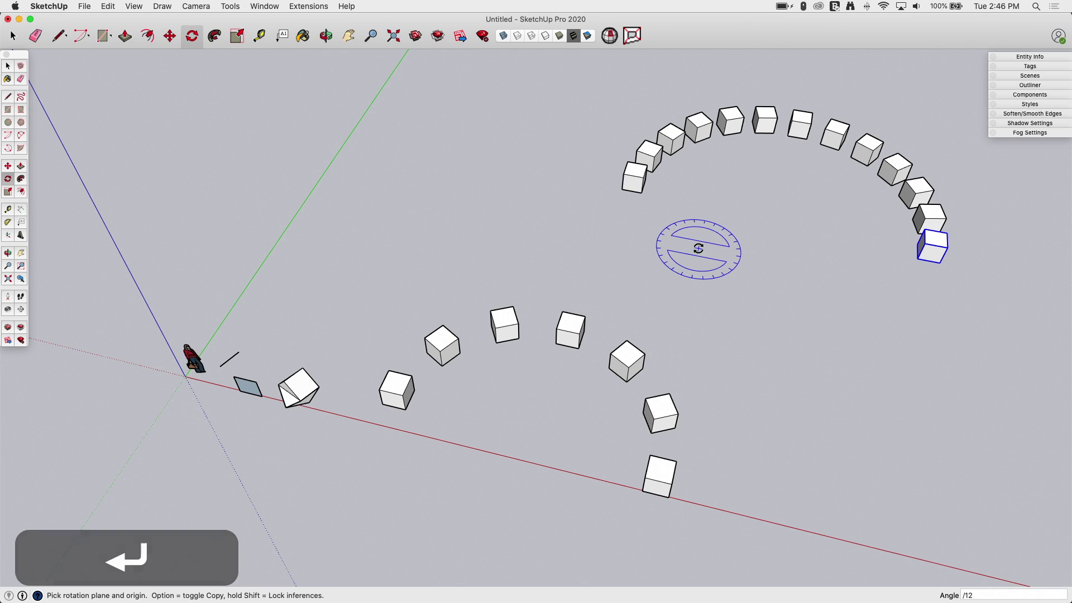
type("/3")
key("Return")
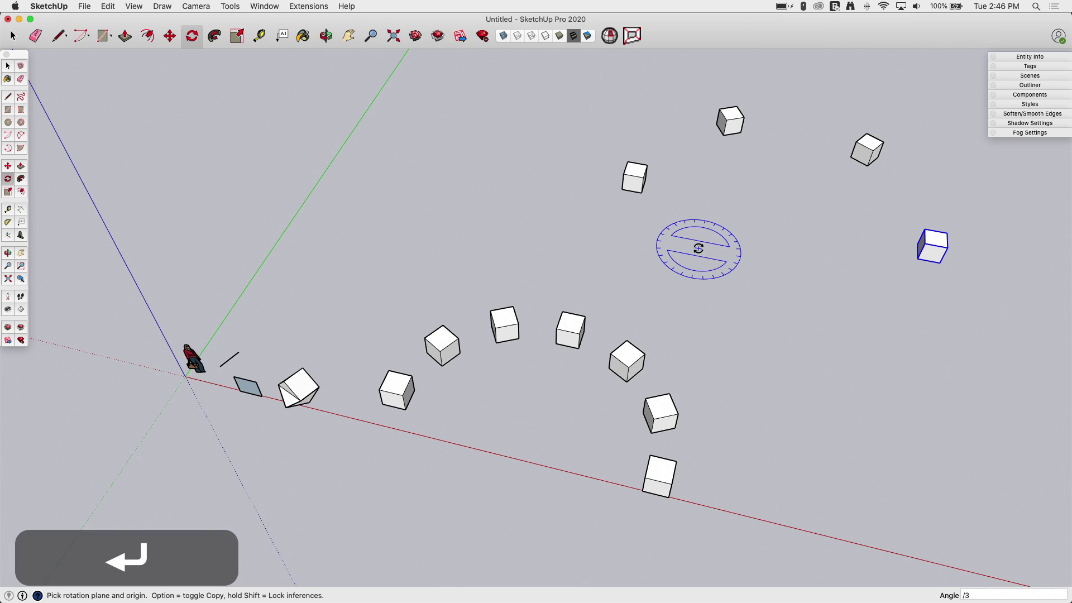
key("Return")
key("Return")
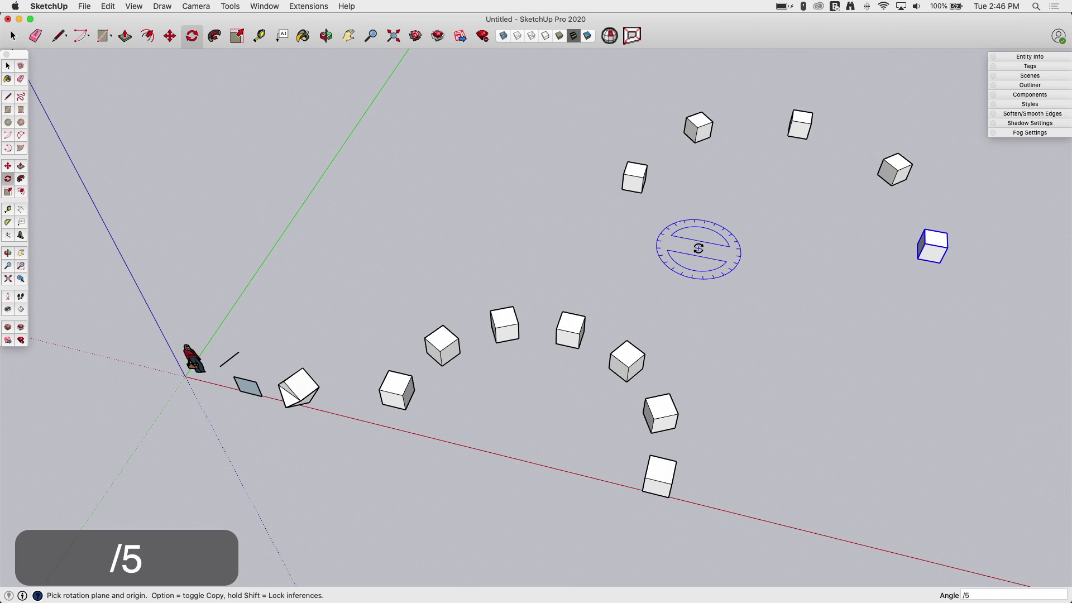
key("Return")
key("Return")
key("Return")
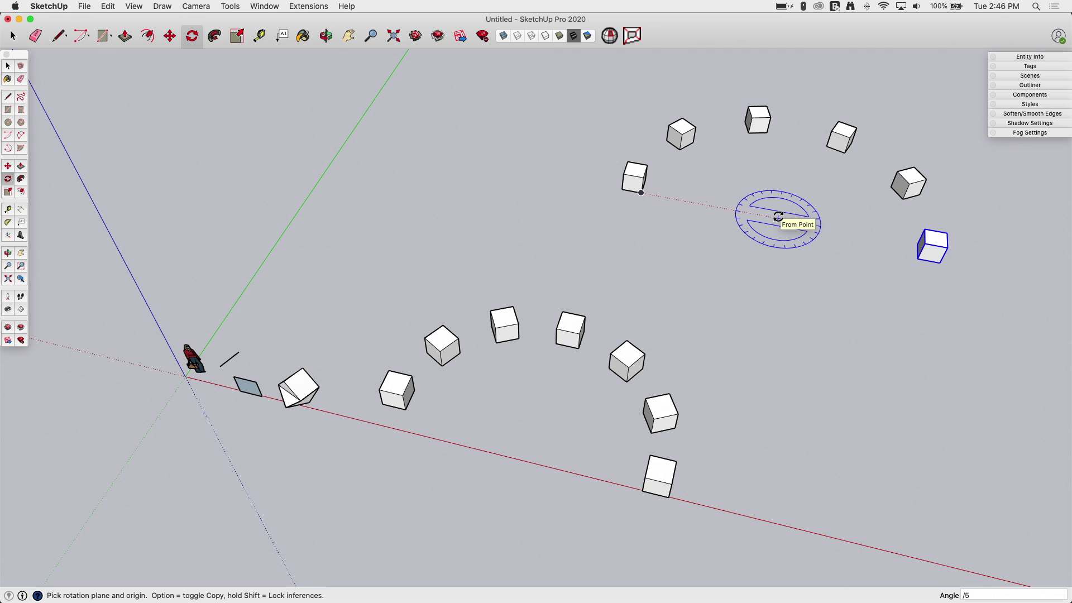
Start rotating the selected cube and bring the camera down to eye level with the cubes.
scroll(837, 244, "up", 3)
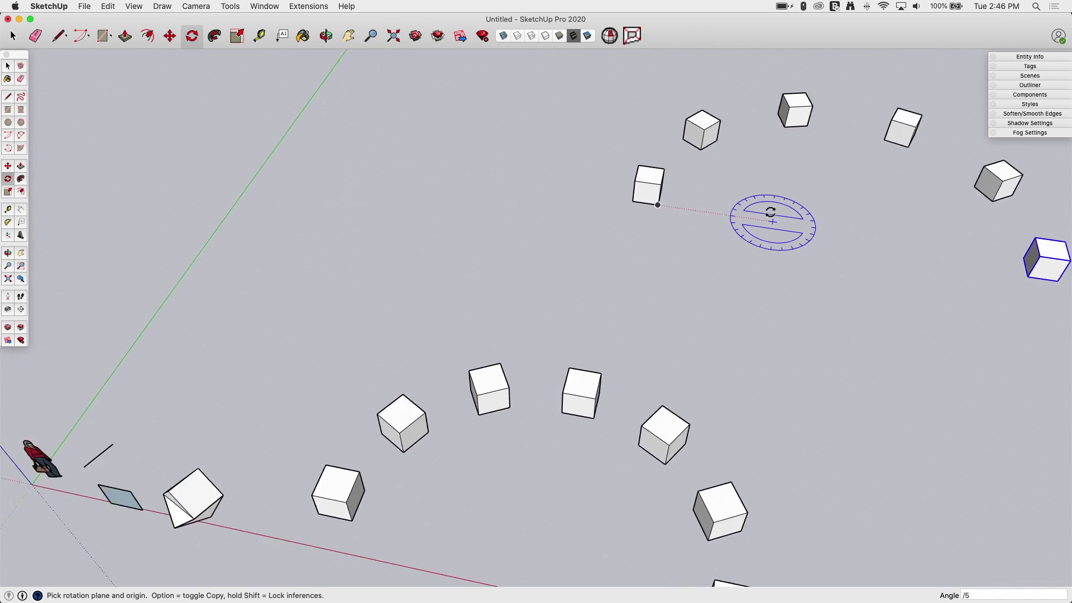
scroll(770, 212, "up", 8)
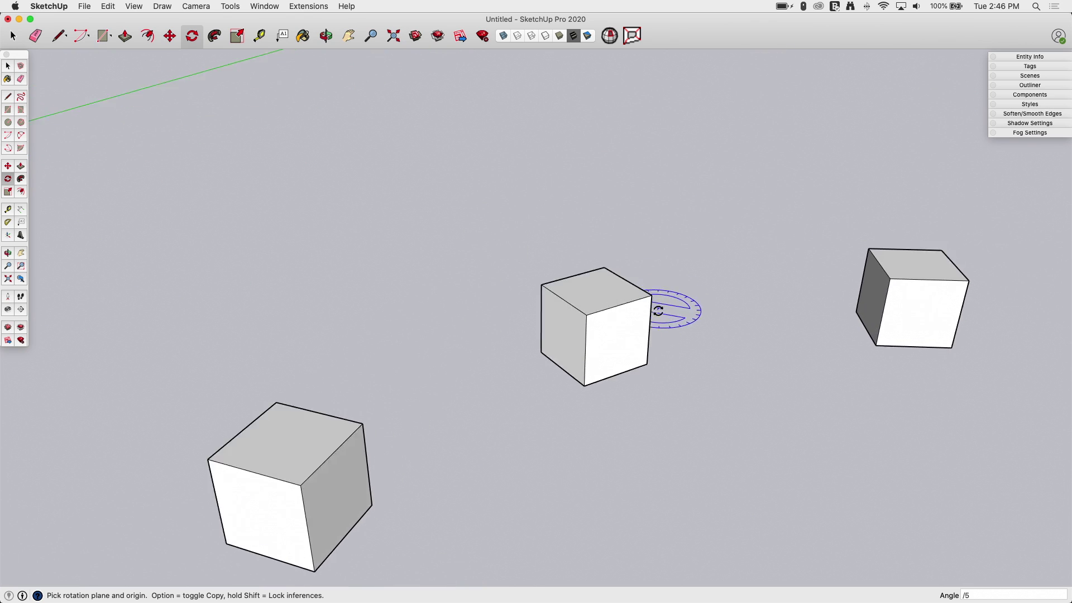
scroll(591, 333, "up", 3)
scroll(567, 237, "down", 6)
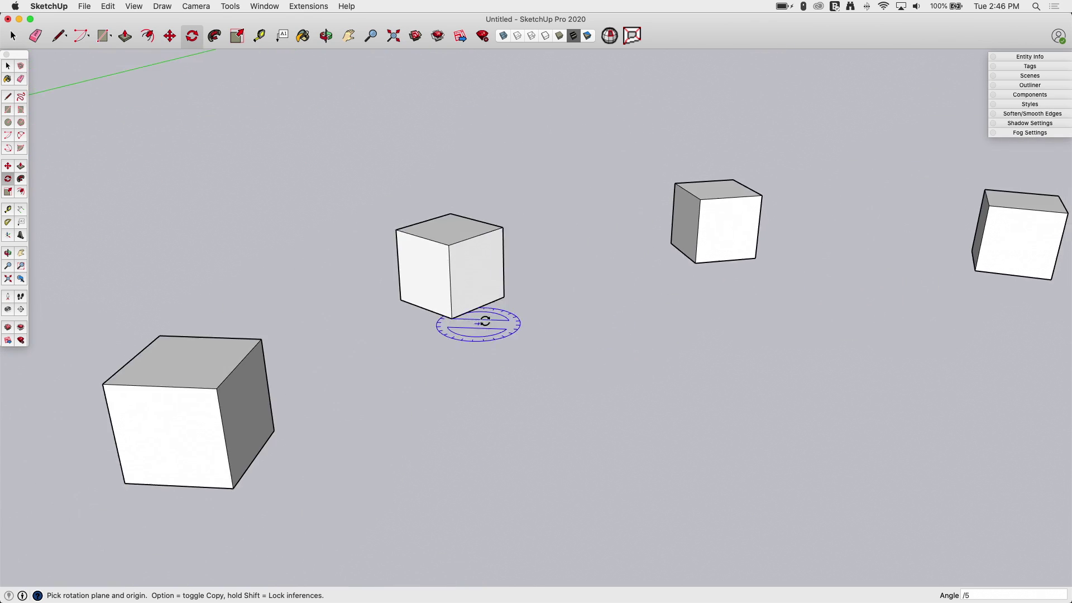
scroll(496, 316, "down", 5)
key("space")
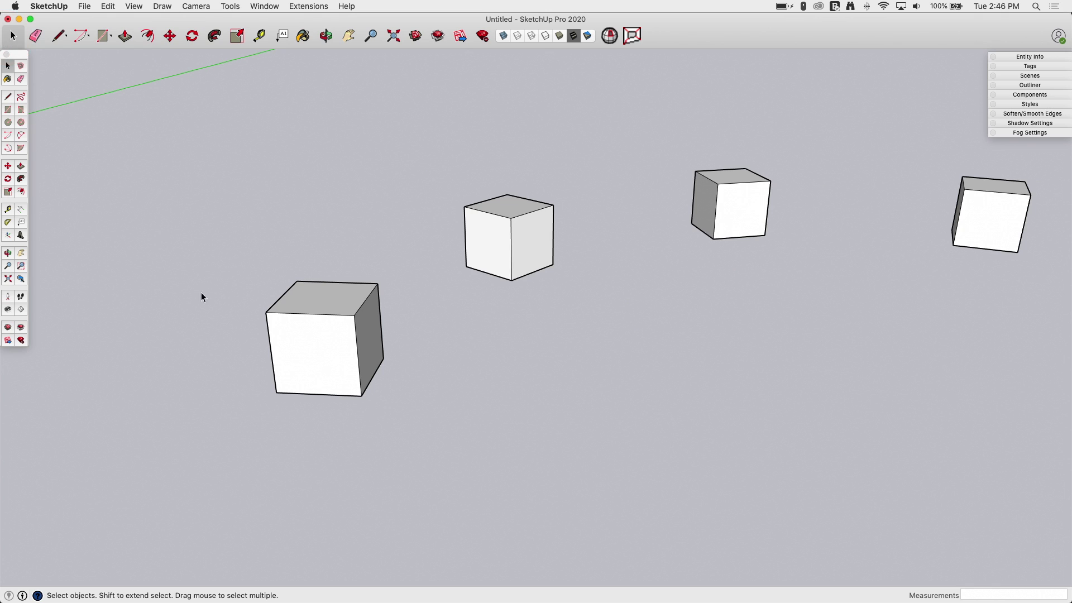
left_click(192, 36)
middle_click_drag(335, 447, 327, 363)
middle_click_drag(387, 392, 402, 354)
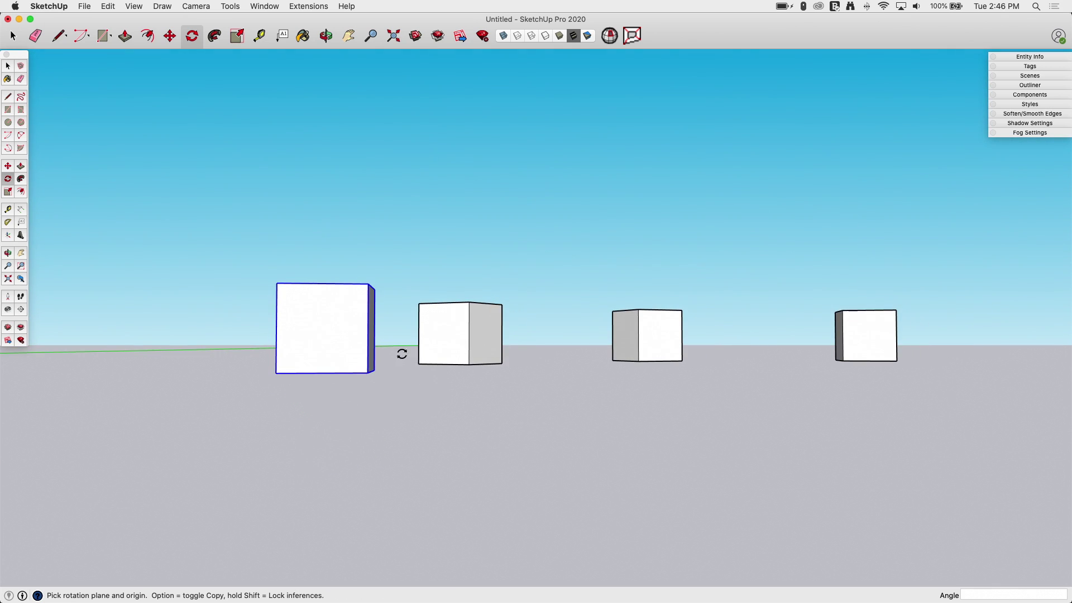
Tilt the cube 45° about its bottom corner, then look down on the row.
left_click(366, 374)
left_click(330, 373)
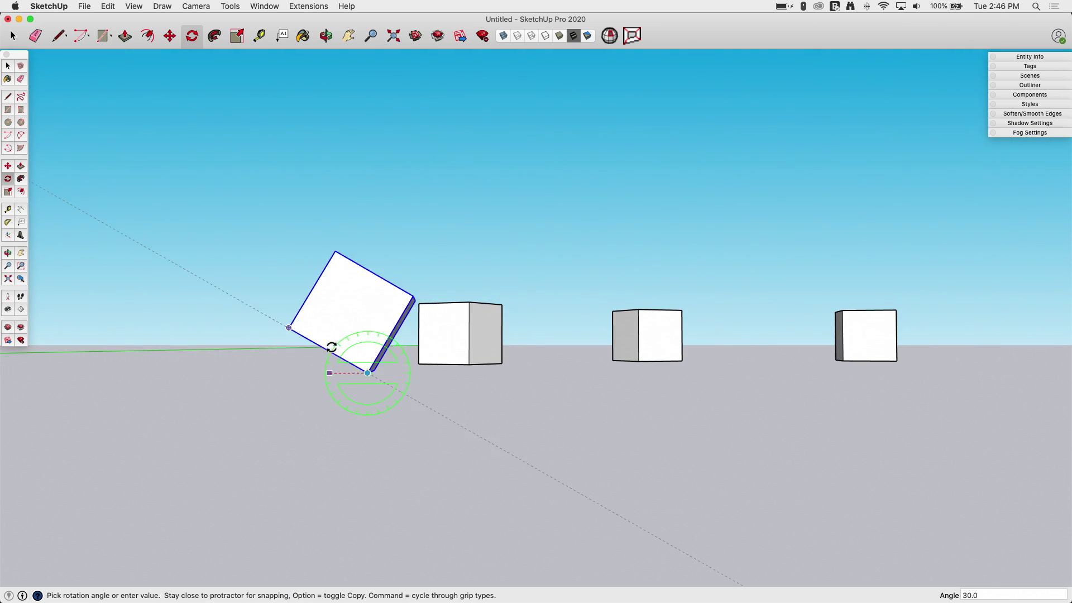
left_click(331, 346)
middle_click_drag(330, 346, 503, 364)
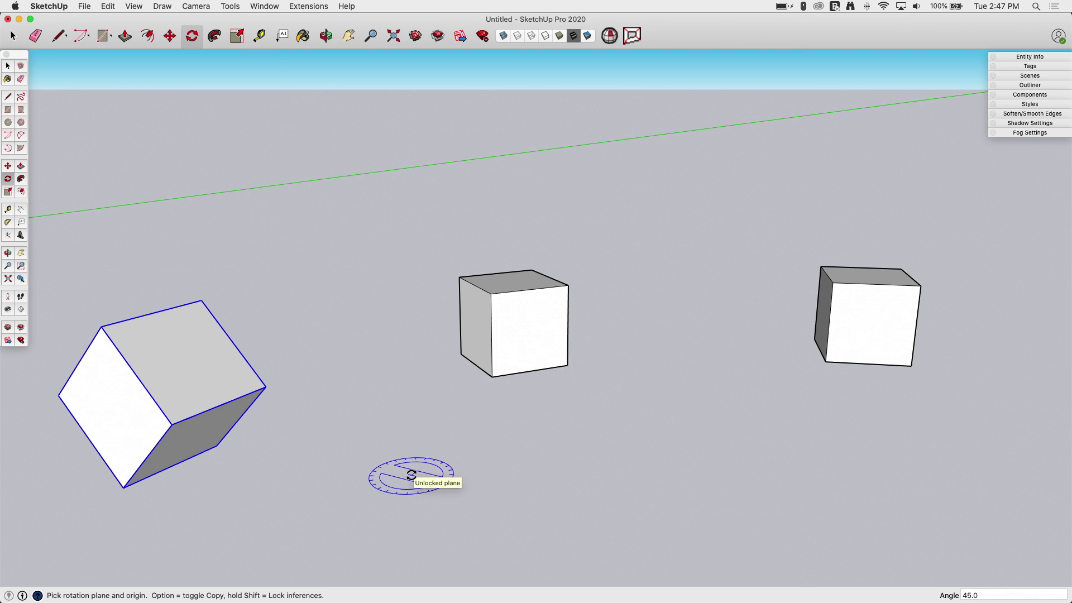
Cancel the unfinished edge-axis rotation and undo the left cube's earlier tilt.
left_click(491, 378)
left_click_drag(492, 378, 545, 374)
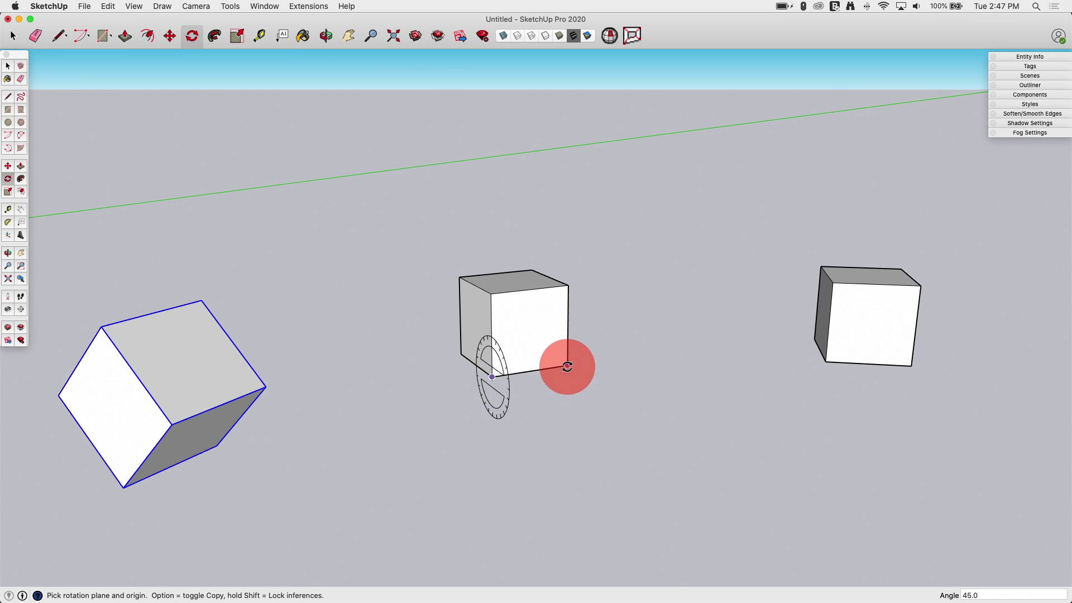
left_click(565, 366)
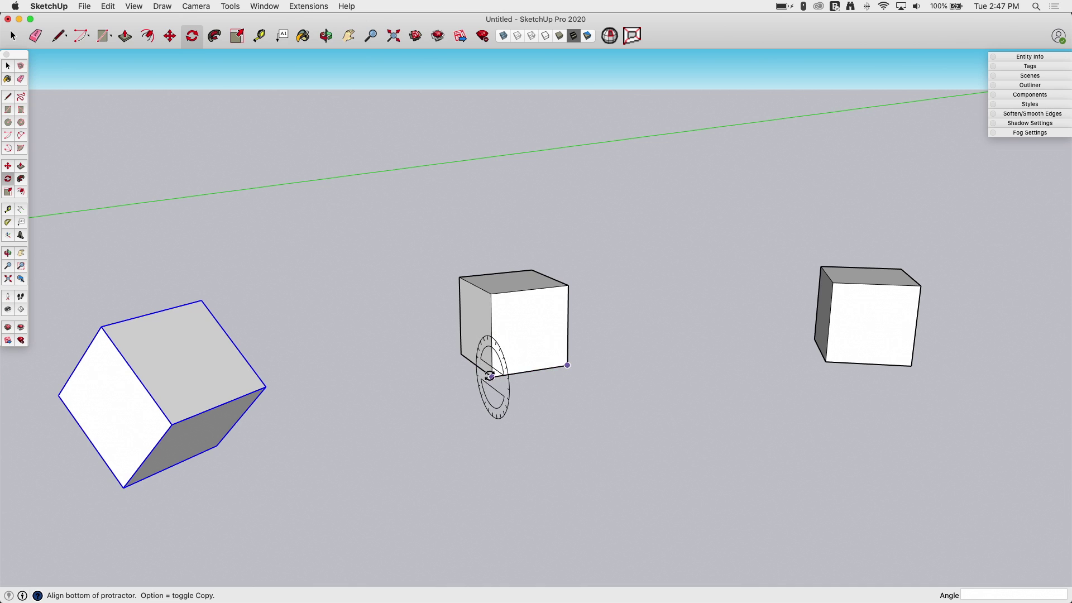
left_click(461, 355)
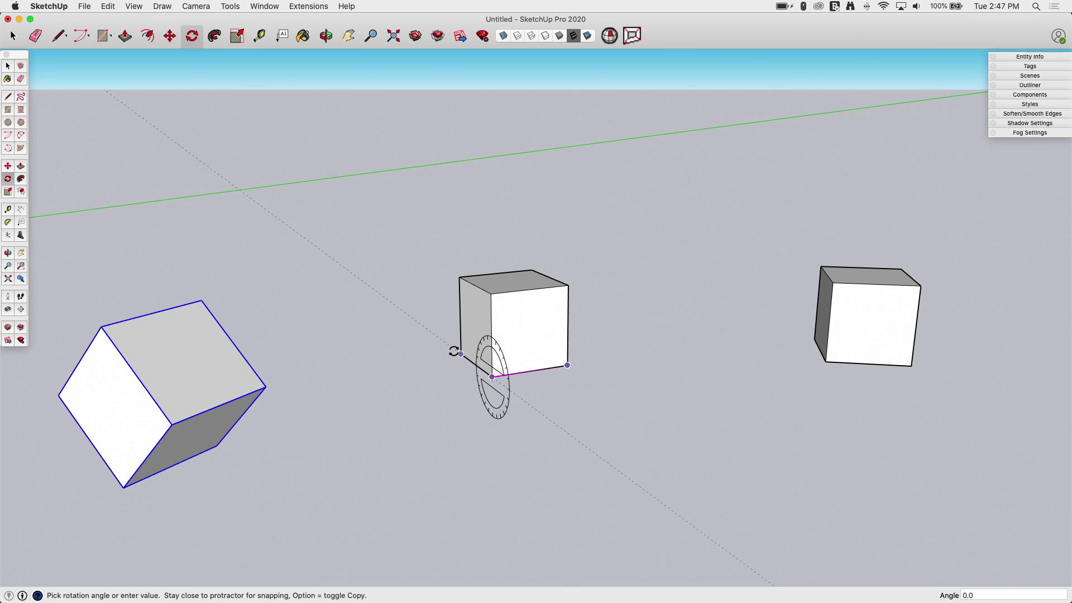
key("Escape")
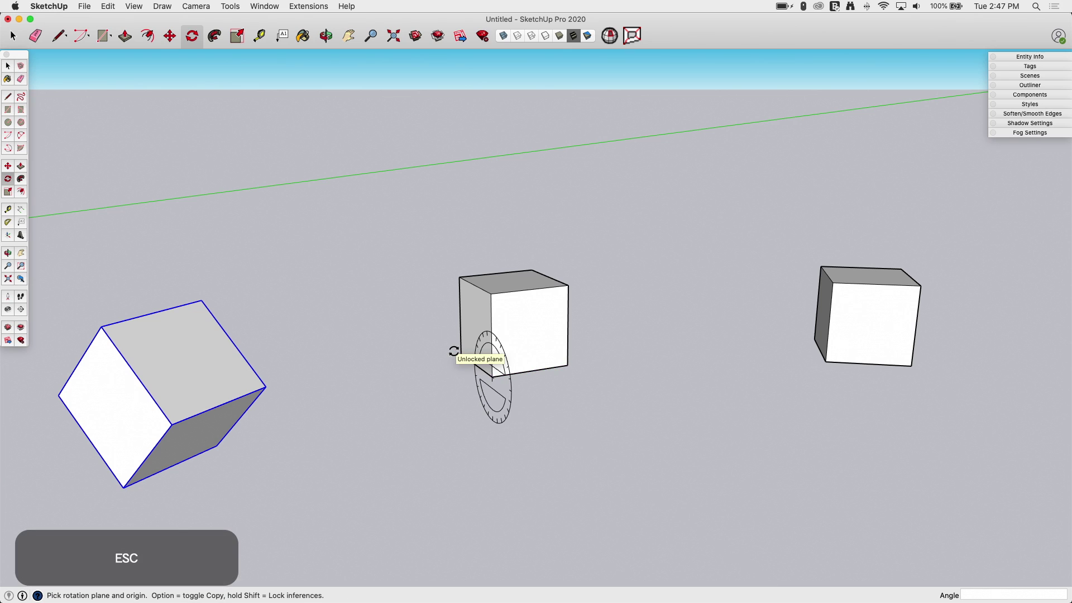
key("space")
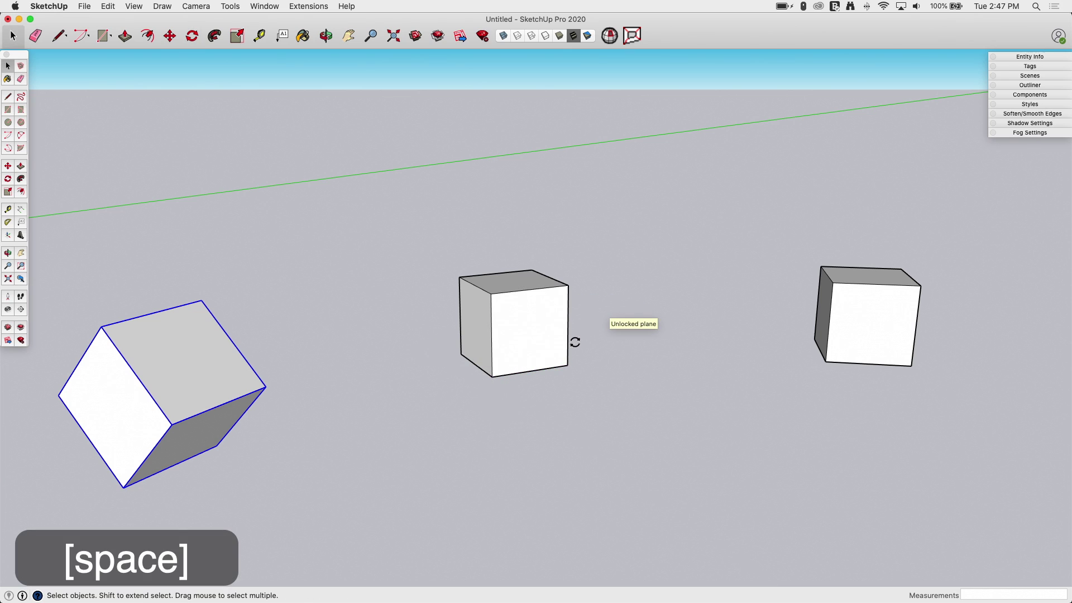
key("super+z")
middle_click_drag(488, 270, 376, 363)
Rotate the left cube 45° again onto an edge and view the result from above.
key("q")
left_click(332, 391)
left_click(267, 390)
left_click(287, 353)
key("space")
scroll(541, 411, "down", 2)
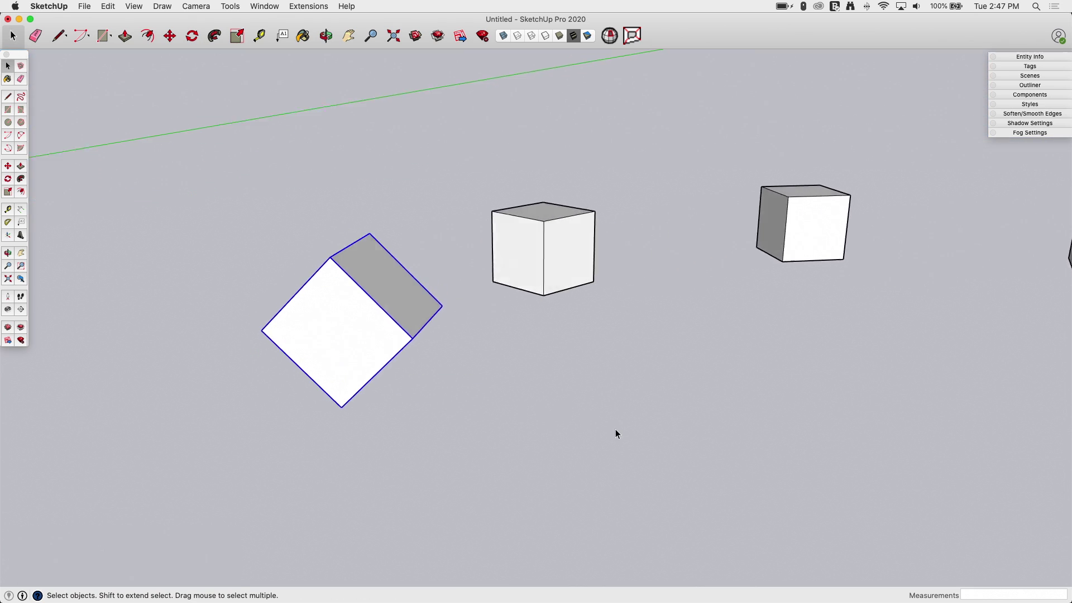
scroll(616, 428, "down", 10)
scroll(614, 424, "up", 10)
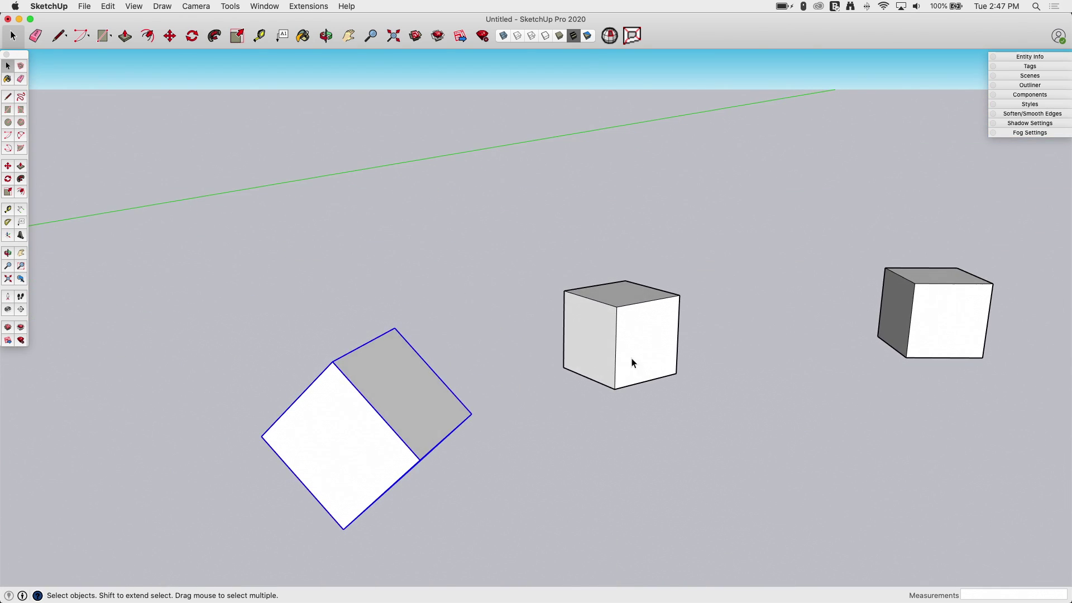
middle_click_drag(632, 359, 570, 334)
middle_click_drag(199, 71, 349, 229)
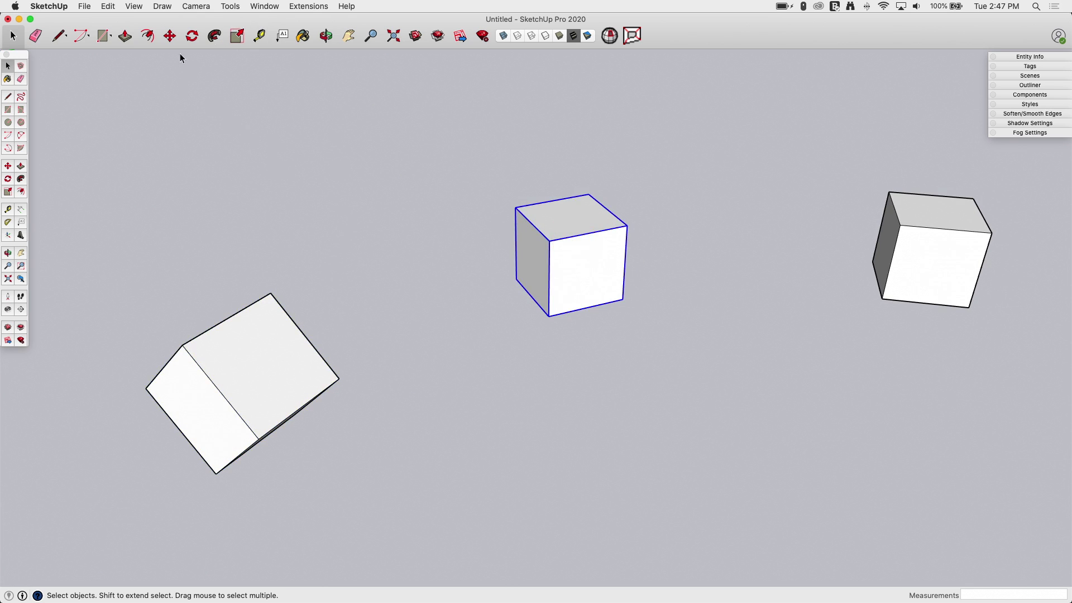
Tilt the middle cube 45° about an axis dragged along its bottom edge.
left_click(192, 38)
middle_click_drag(413, 402, 667, 368)
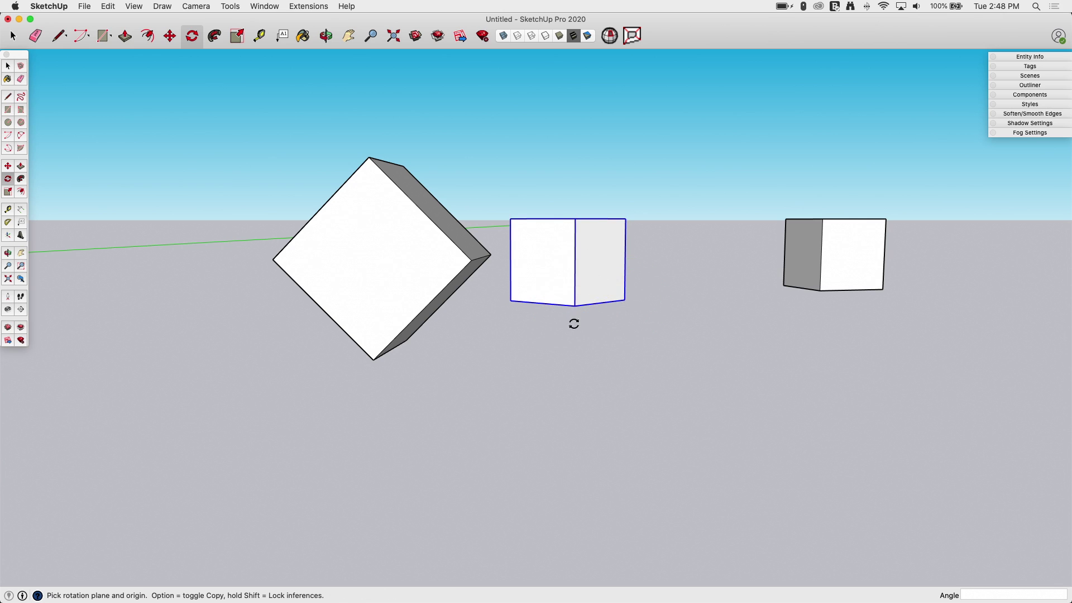
middle_click_drag(530, 319, 251, 383)
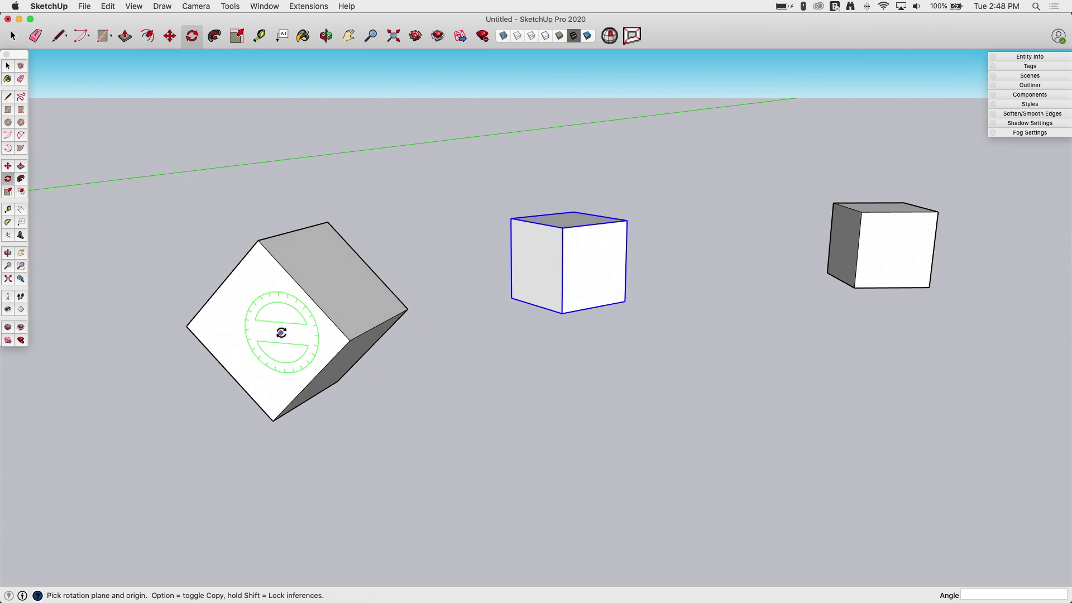
middle_click_drag(283, 330, 524, 347)
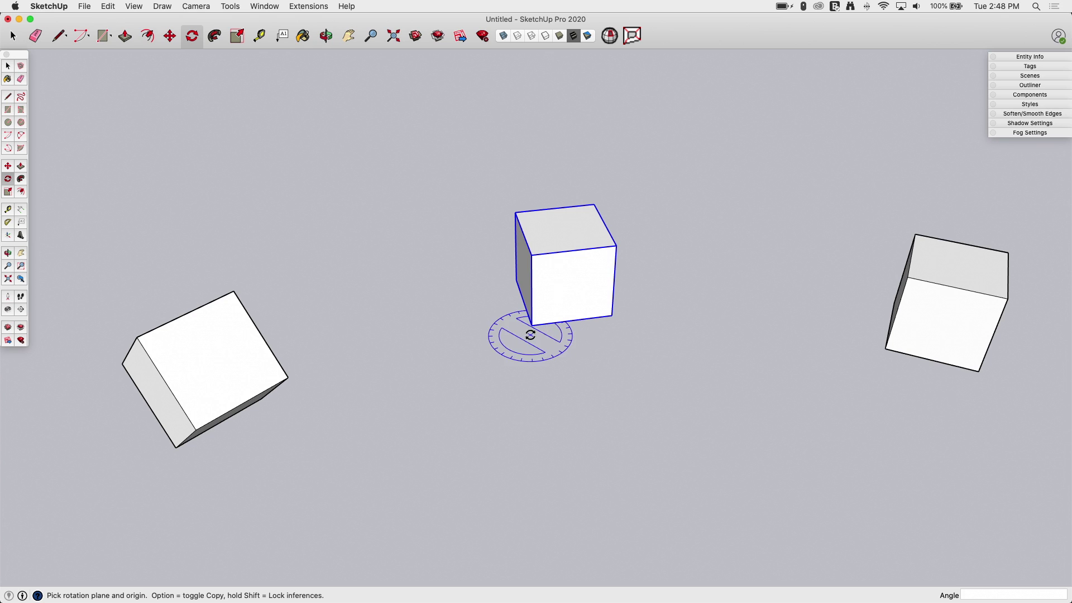
scroll(631, 332, "down", 3)
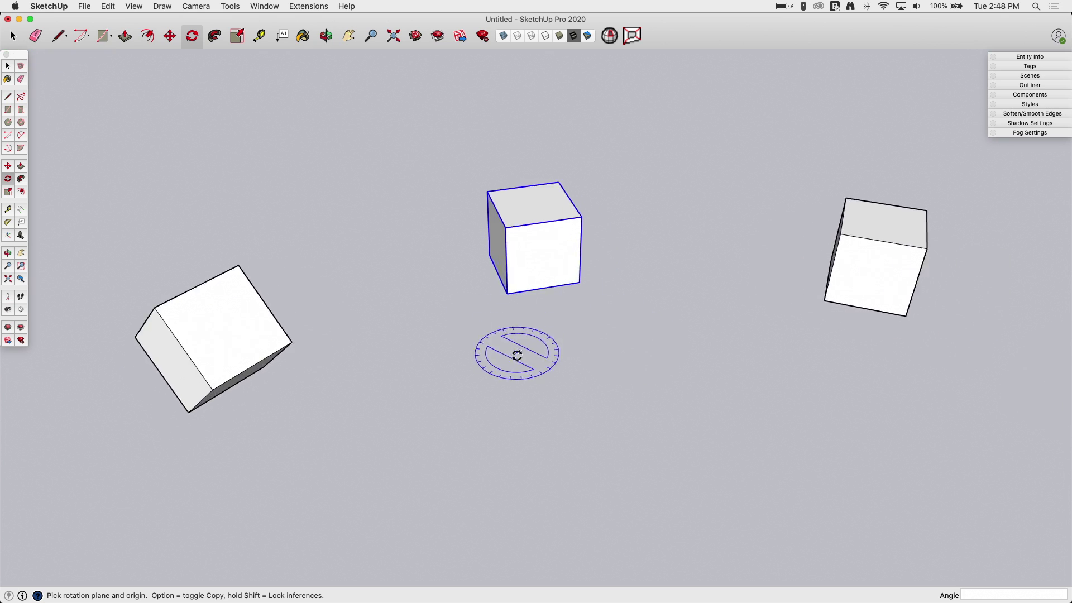
scroll(524, 368, "up", 2)
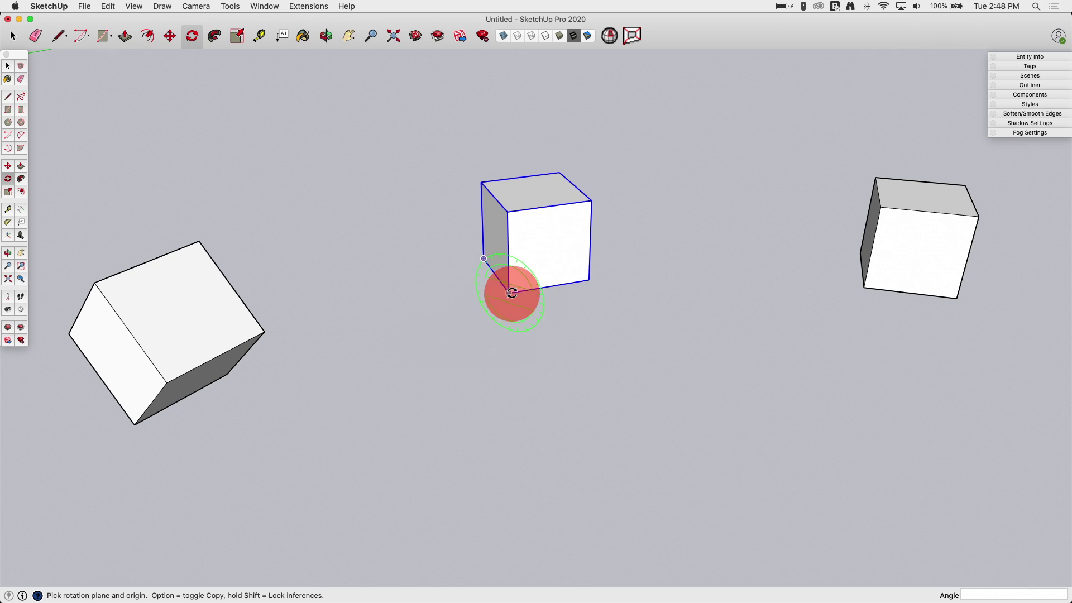
left_click_drag(511, 293, 588, 282)
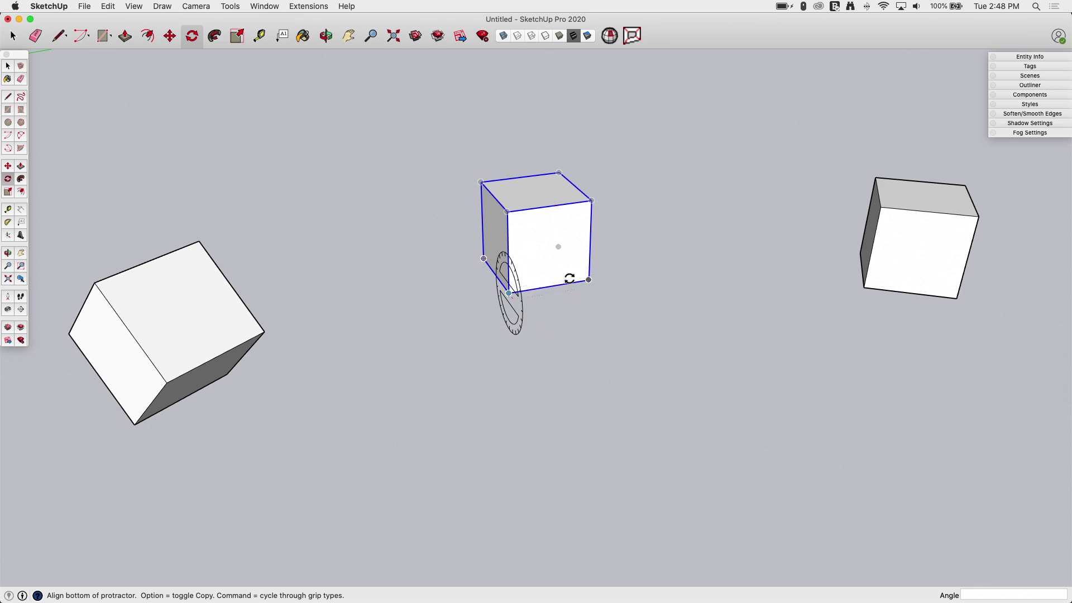
middle_click_drag(414, 299, 605, 324)
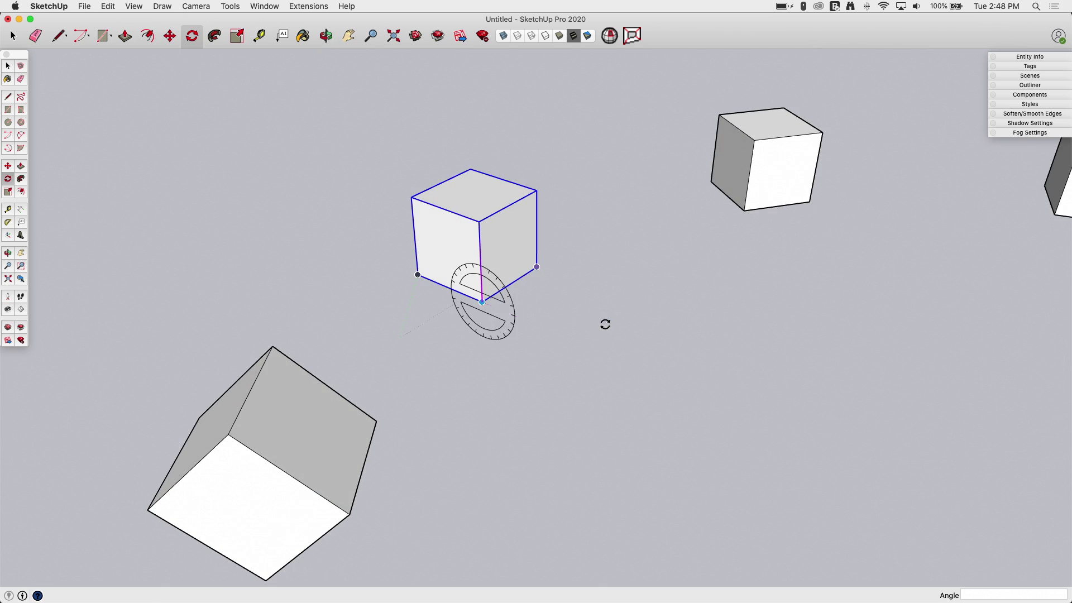
left_click(417, 274)
left_click(440, 241)
Reselect the middle cube and rotate it 45° in a vertical plane at its corner.
mouse_move(311, 427)
middle_mouse_down()
mouse_move(414, 422)
mouse_move(493, 291)
mouse_move(481, 278)
mouse_move(546, 214)
mouse_move(508, 231)
mouse_move(508, 211)
mouse_move(359, 318)
mouse_move(283, 275)
middle_mouse_up()
middle_click_drag(498, 507, 503, 261)
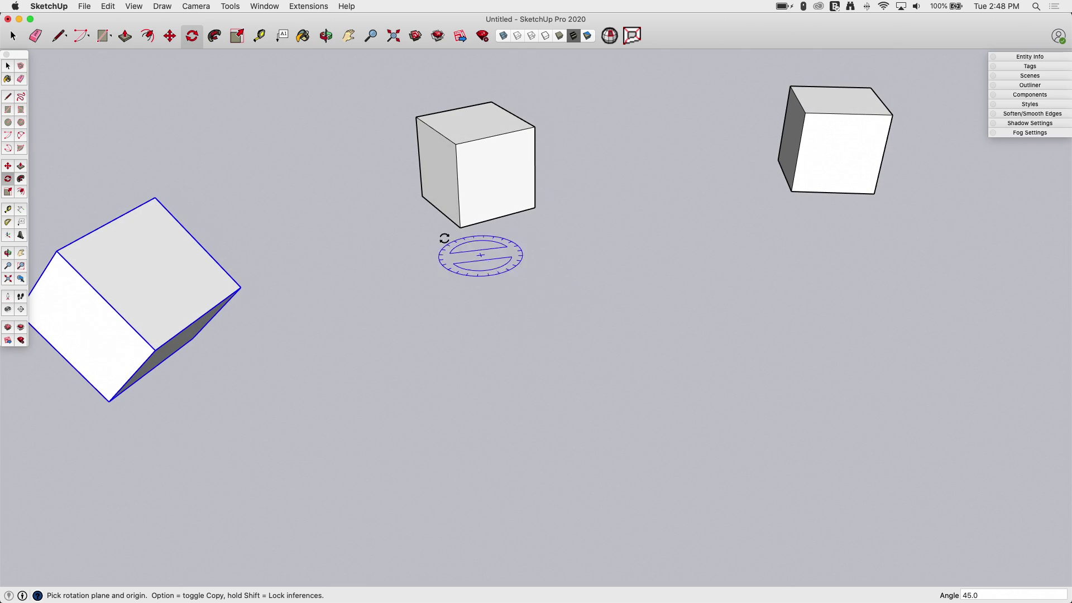
left_click(13, 35)
left_click(518, 189)
left_click(192, 36)
left_click_drag(461, 229, 538, 208)
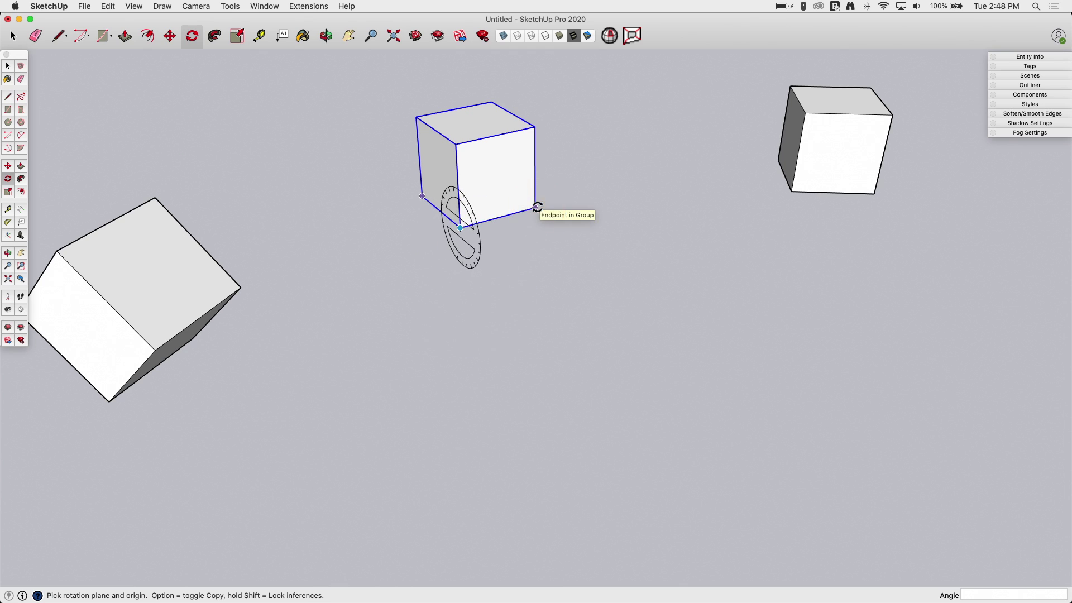
left_click(419, 196)
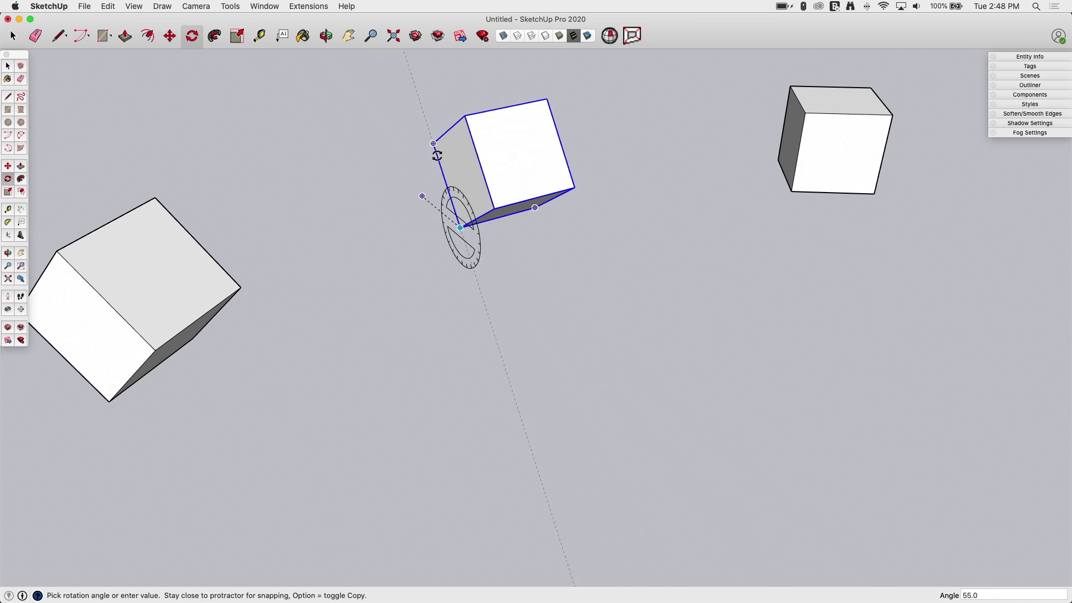
left_click(434, 159)
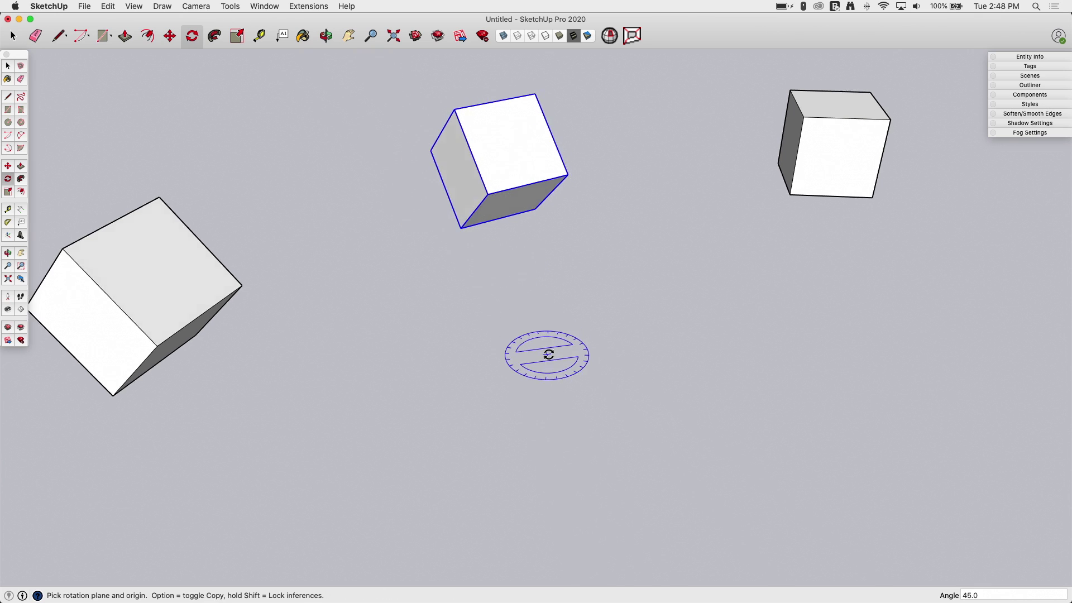
scroll(598, 509, "down", 3)
scroll(597, 509, "down", 10)
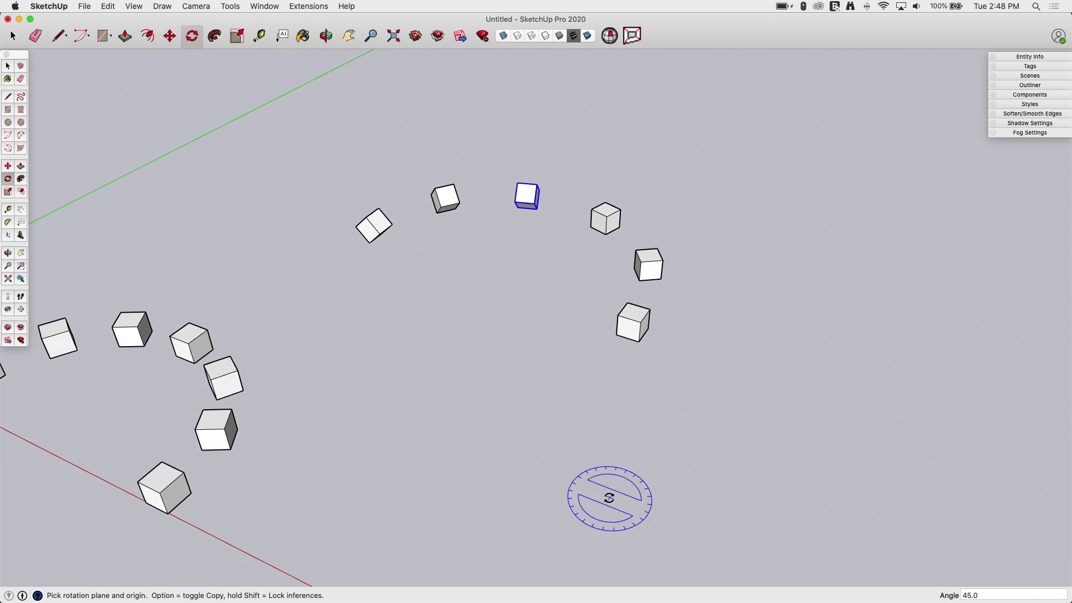
scroll(552, 435, "down", 4)
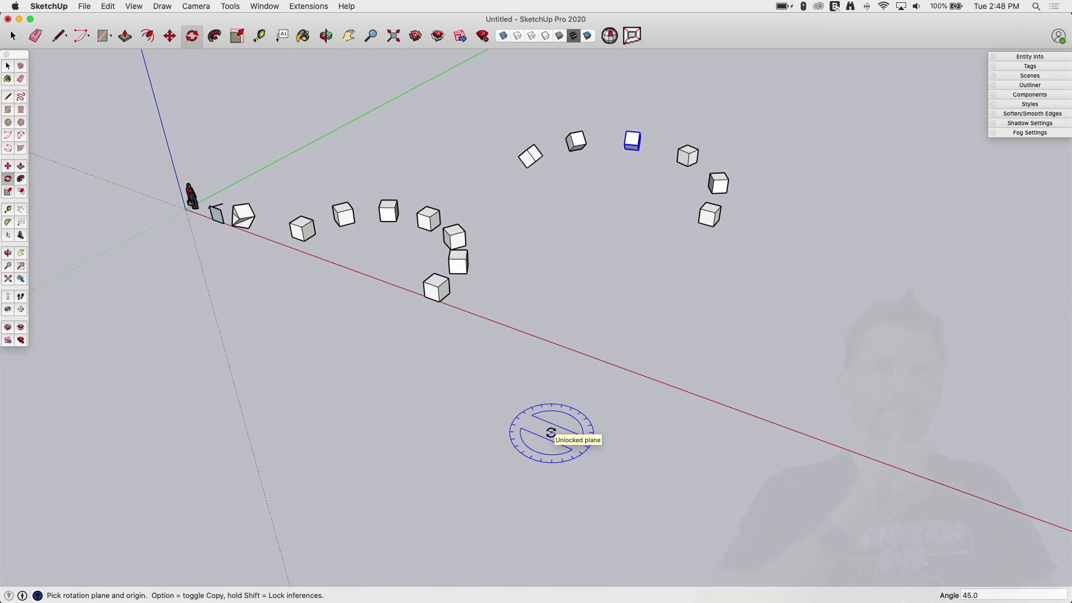